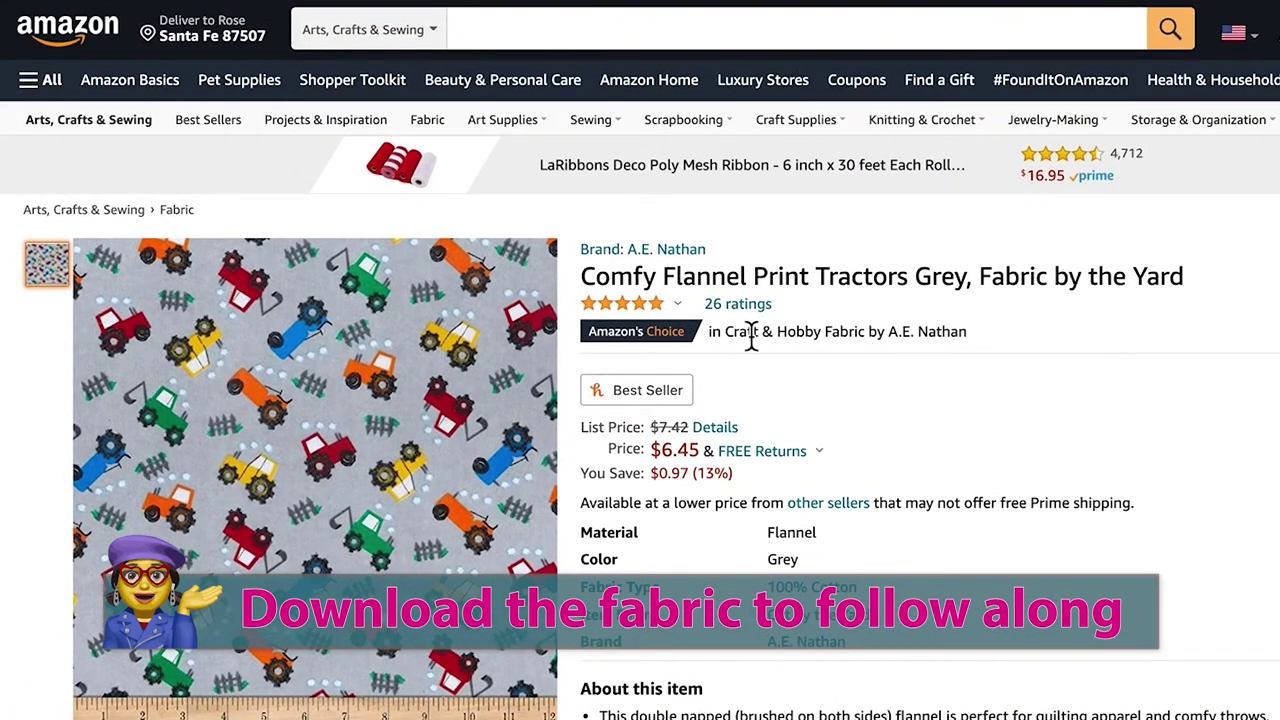
# - Open the Comfy Flannel Print Tractors Grey product photo in Amazon's full-size image viewer
pyautogui.moveTo(463, 366)
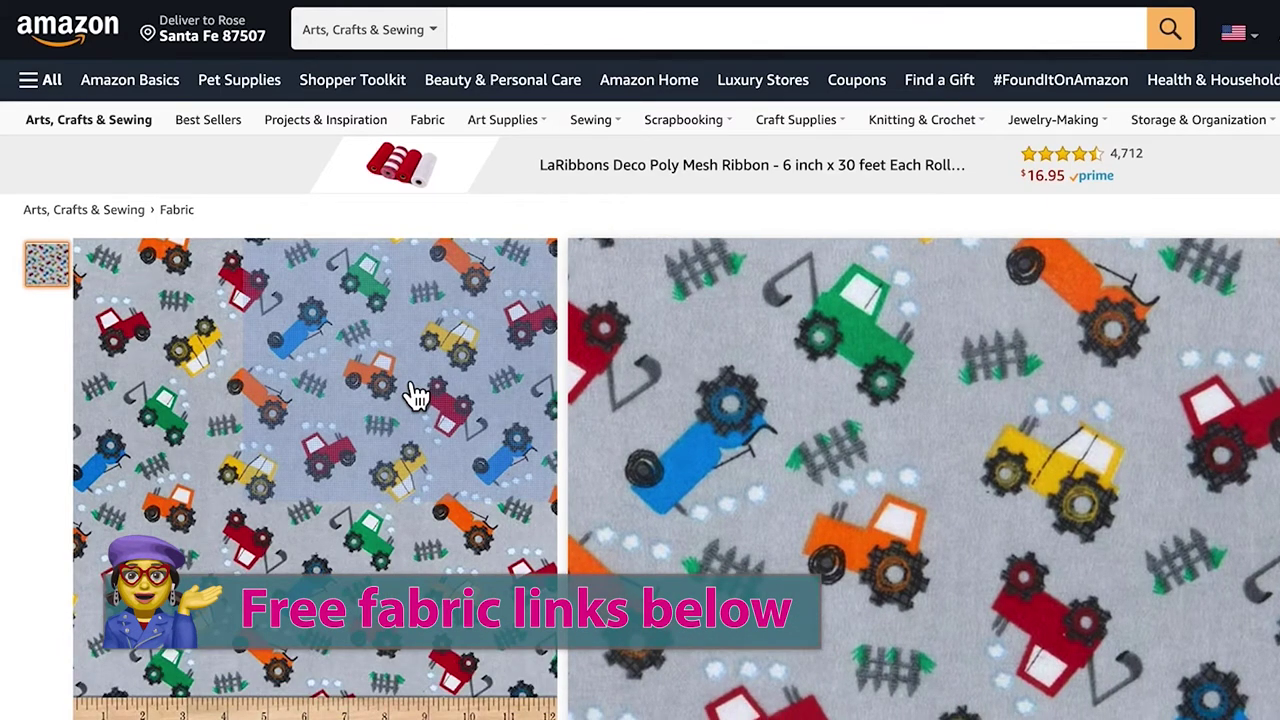
pyautogui.click(405, 377)
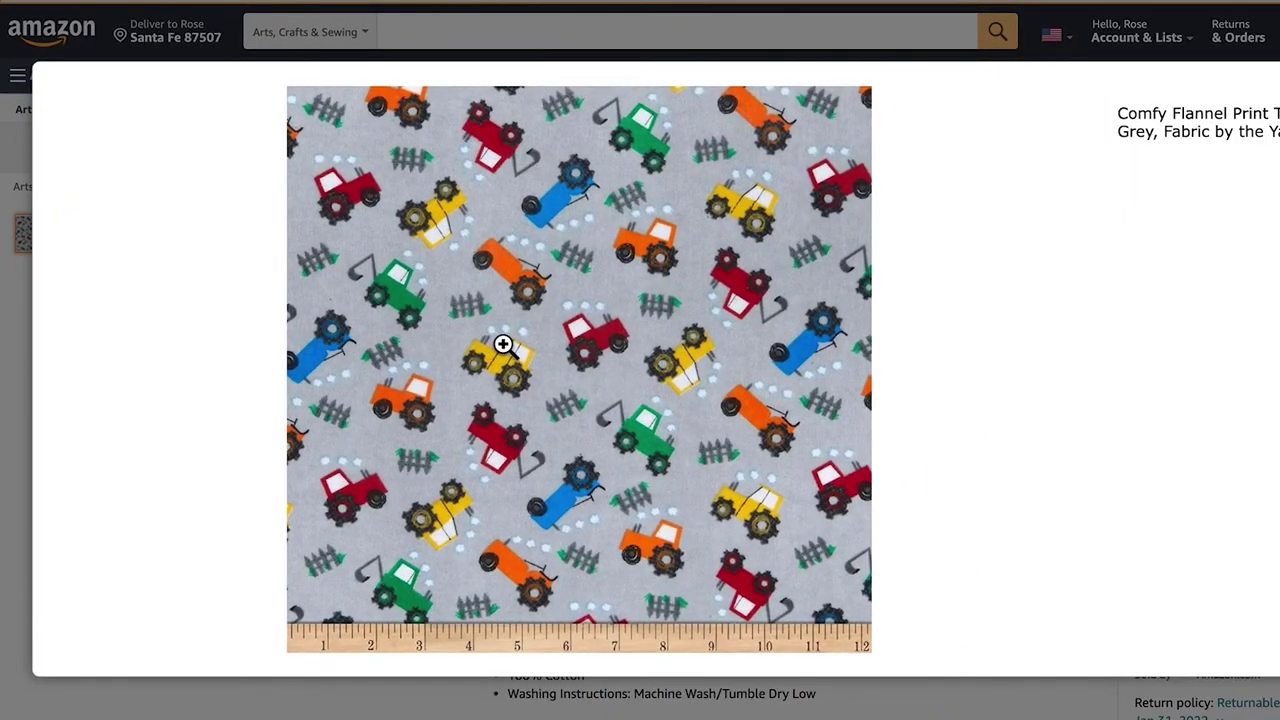
# - Start saving the tractor fabric image from Chrome under the name Original.jpg
pyautogui.rightClick(503, 344)
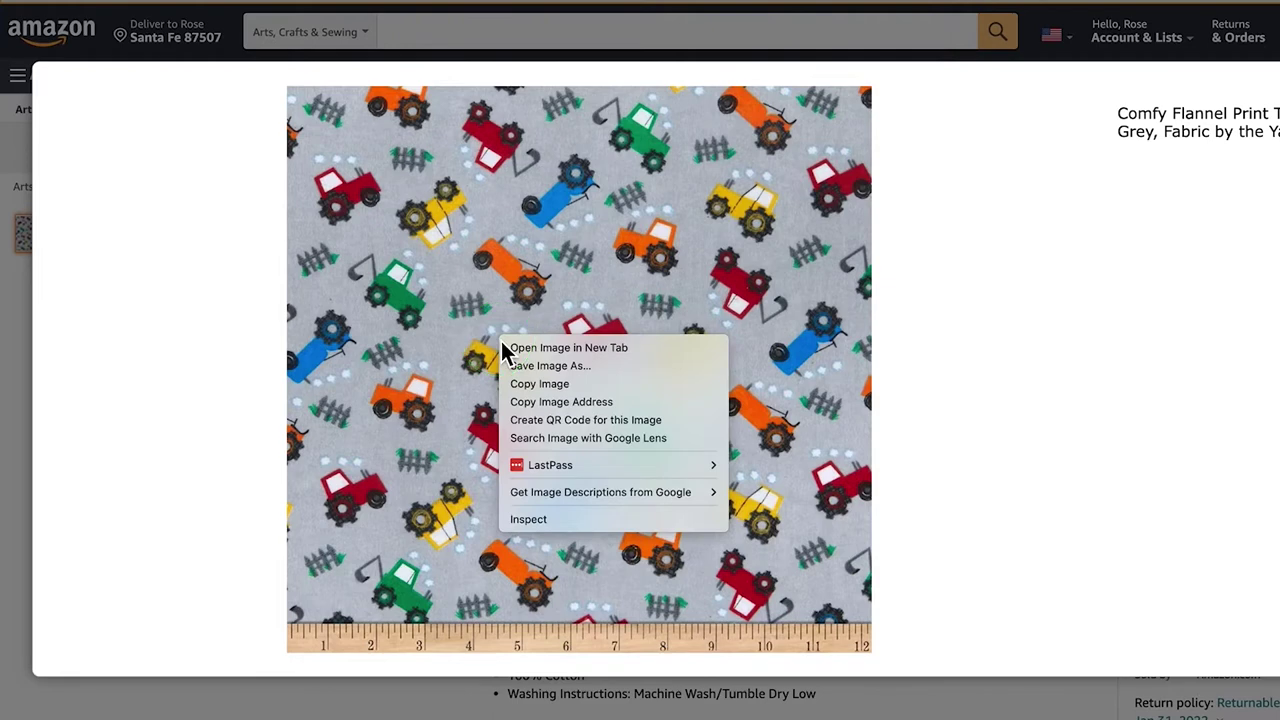
pyautogui.click(608, 385)
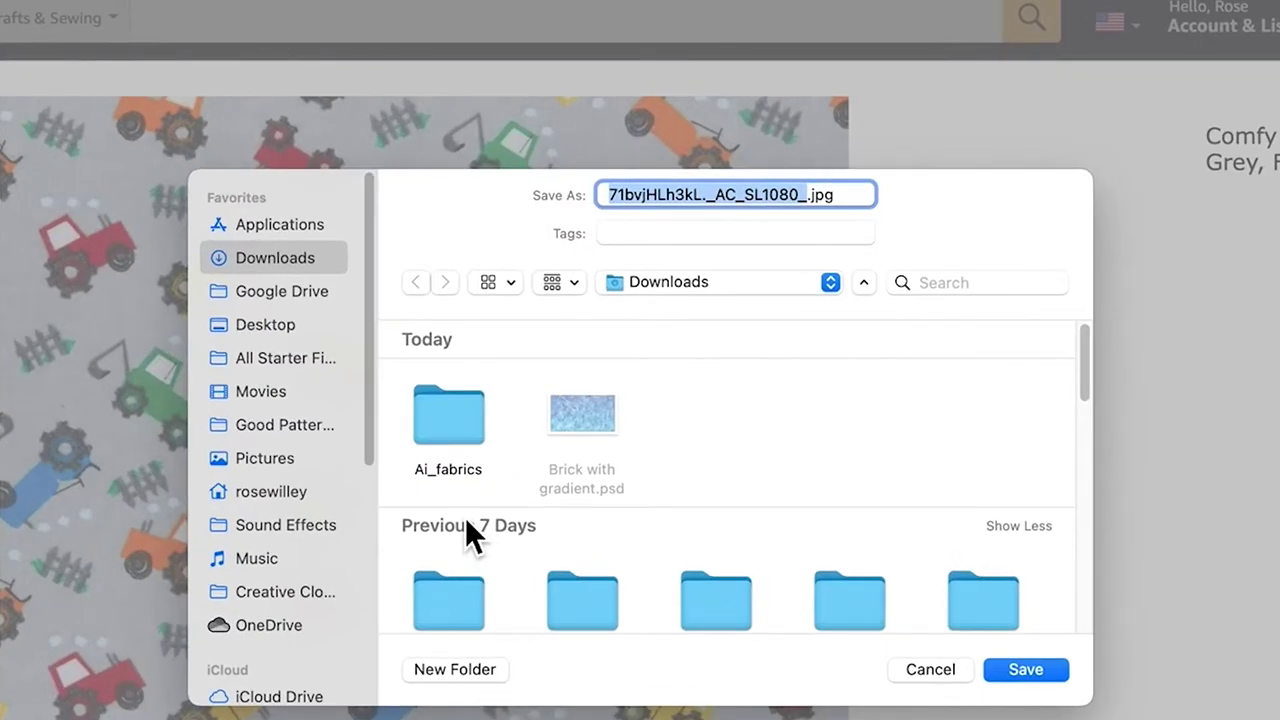
pyautogui.write('Or')
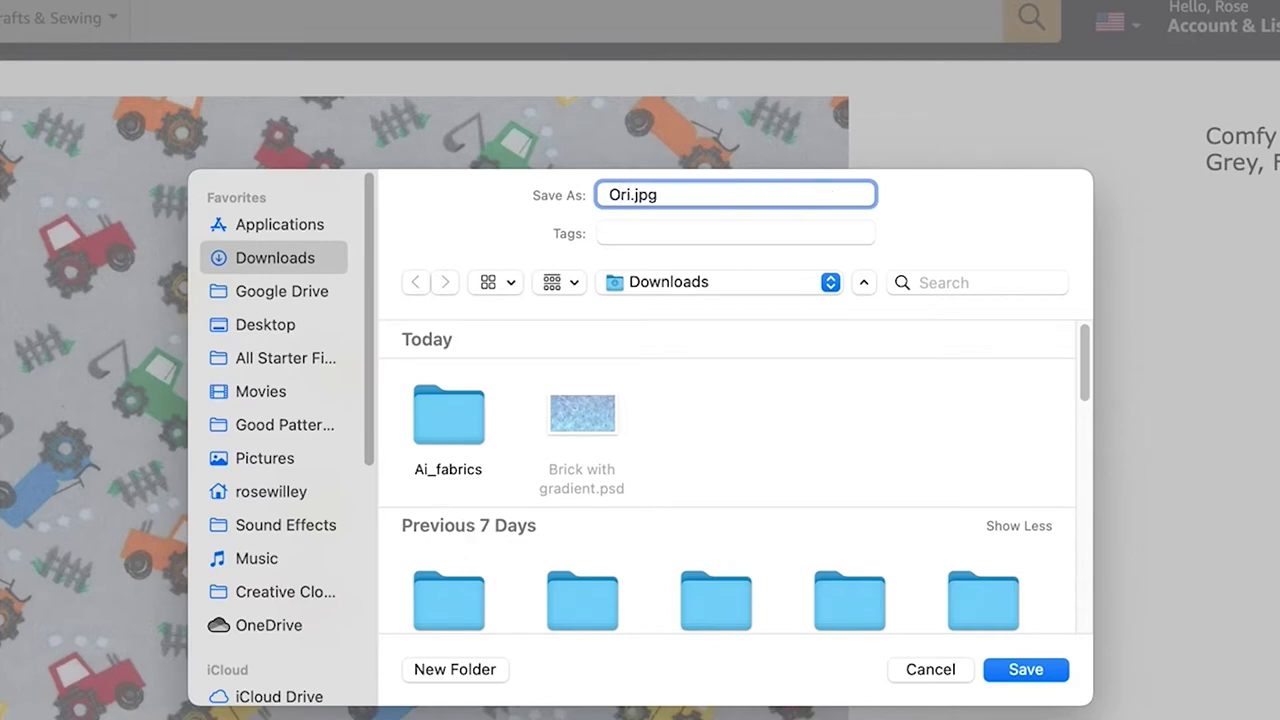
pyautogui.write('iginal')
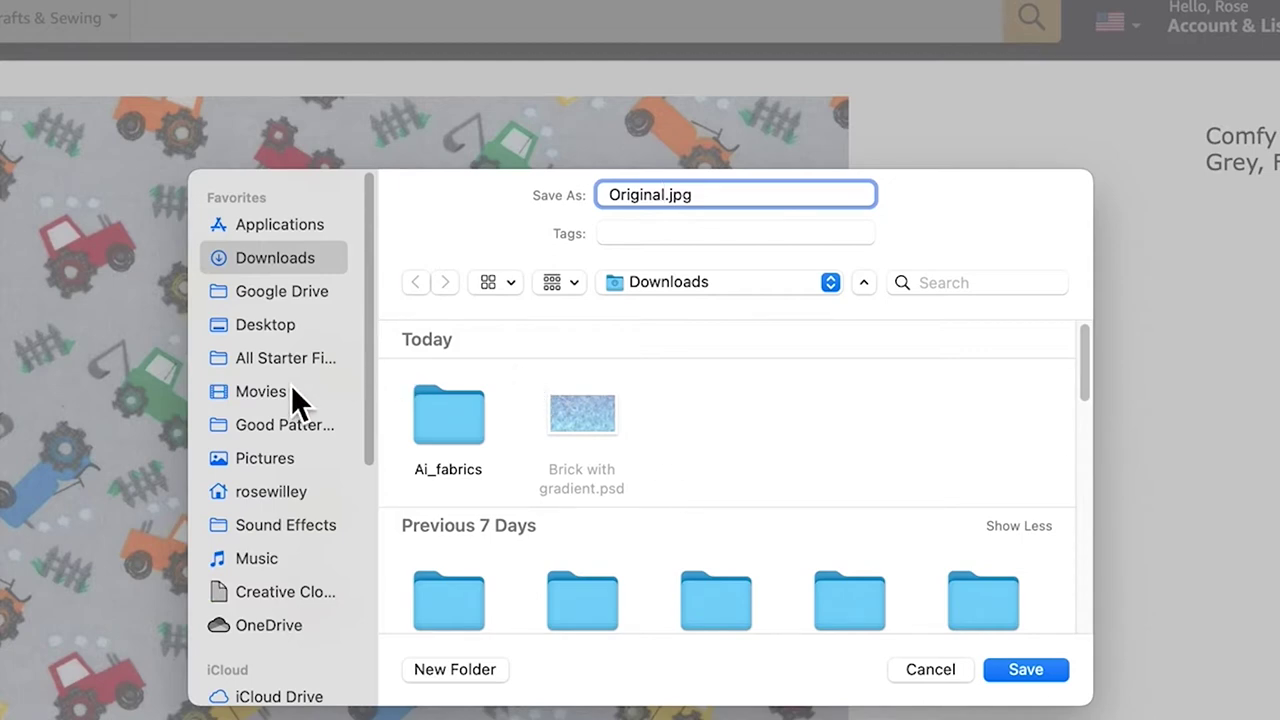
# - Save Original.jpg into a new Desktop folder 'Clo fabrics', then switch to Photoshop
pyautogui.click(283, 325)
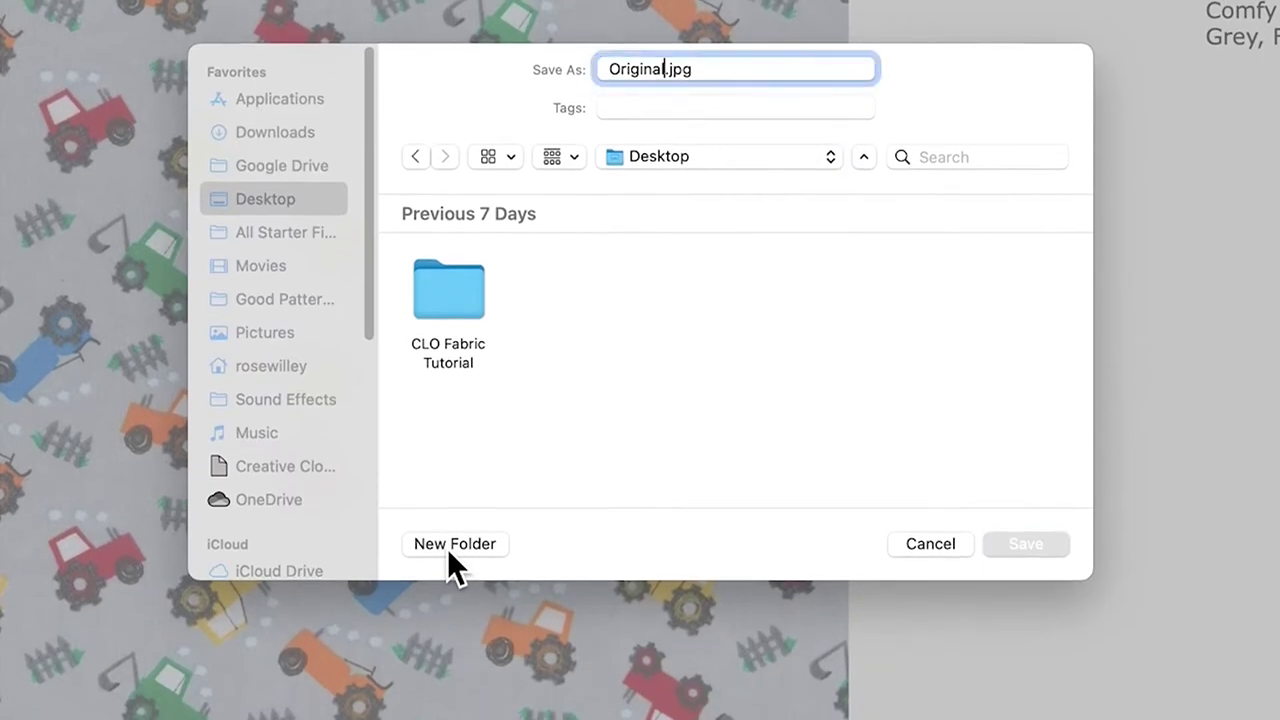
pyautogui.click(449, 558)
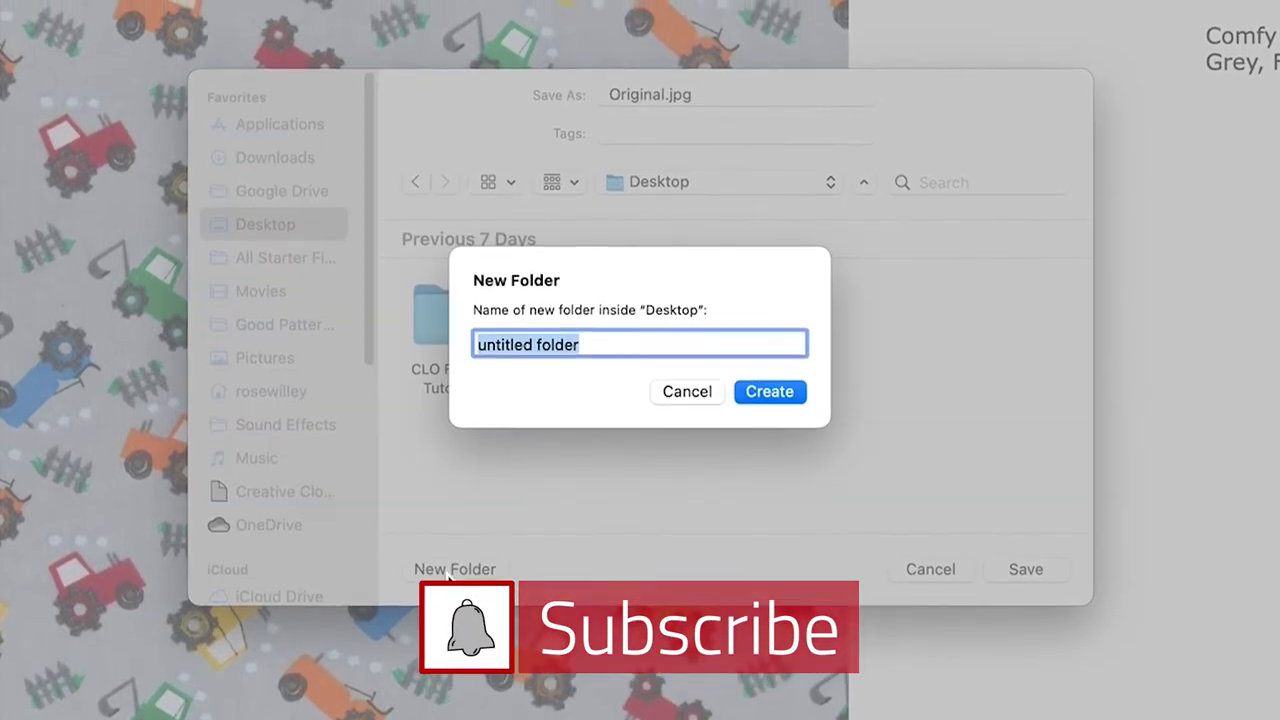
pyautogui.write('ClO')
pyautogui.press('BackSpace')
pyautogui.press('BackSpace')
pyautogui.write('lo fabrics')
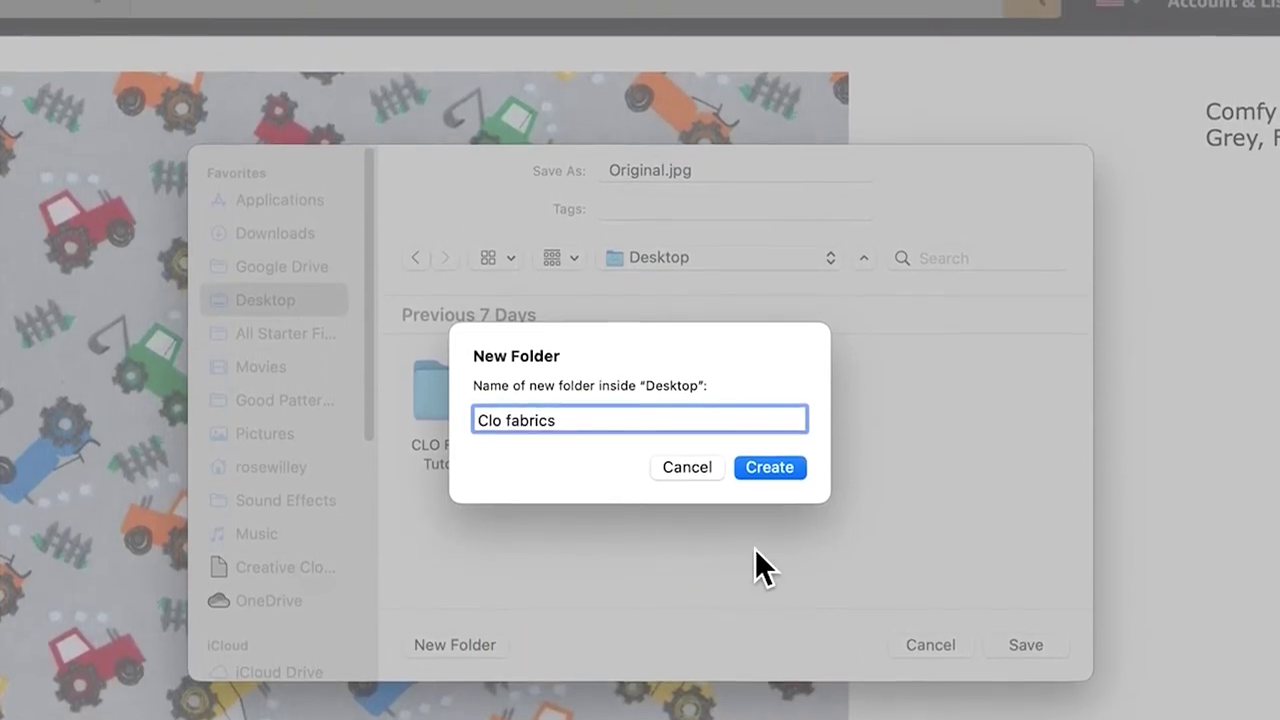
pyautogui.click(770, 487)
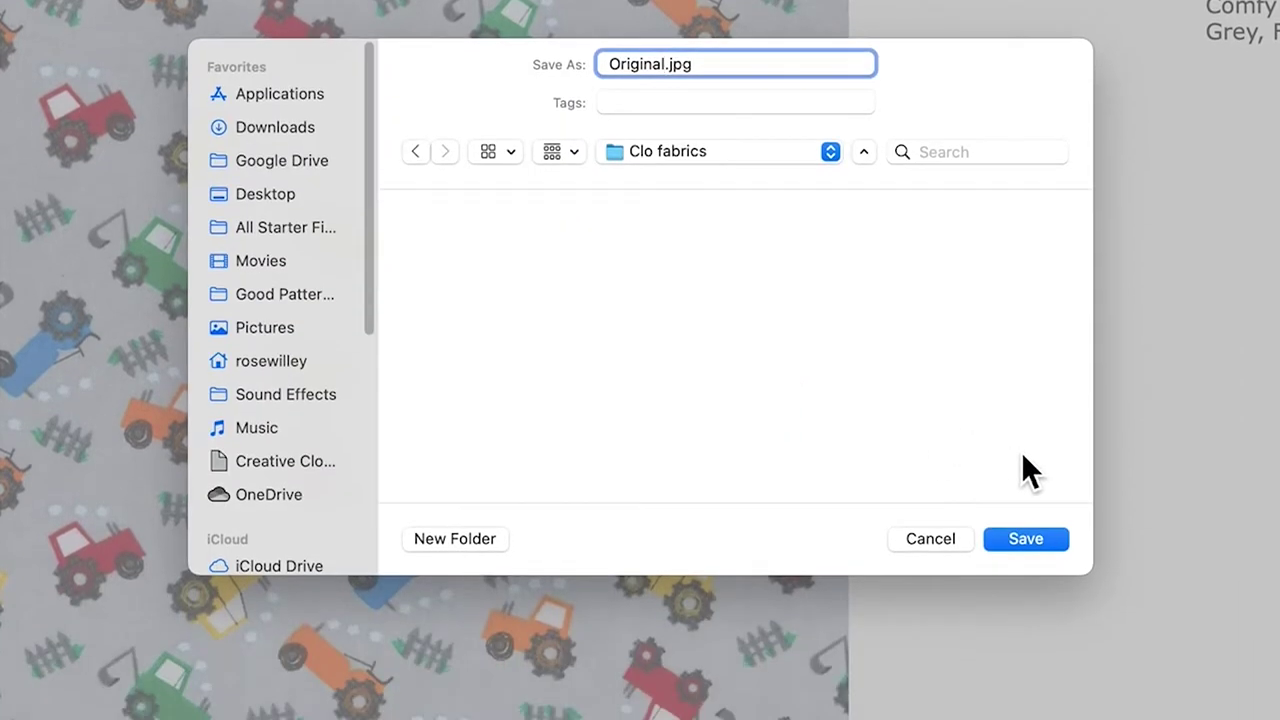
pyautogui.click(1064, 545)
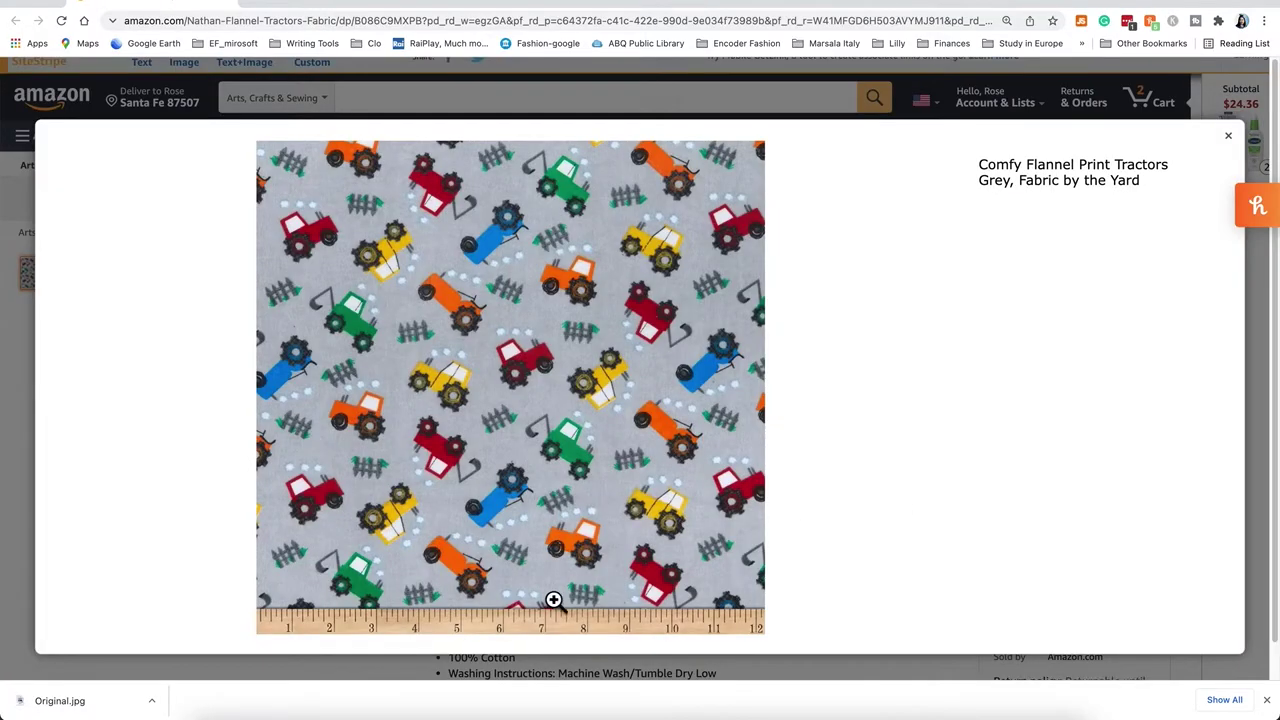
pyautogui.click(368, 712)
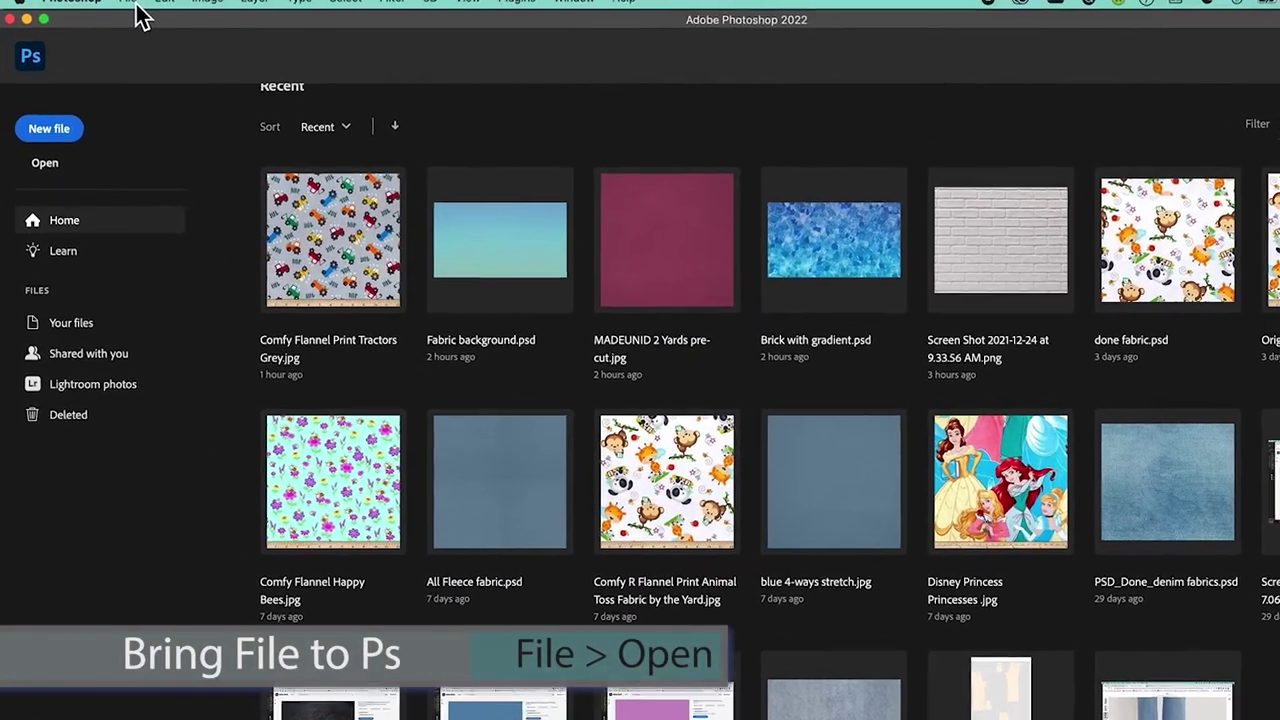
# - Open Original.jpg from Desktop > Clo fabrics via File > Open
pyautogui.click(137, 14)
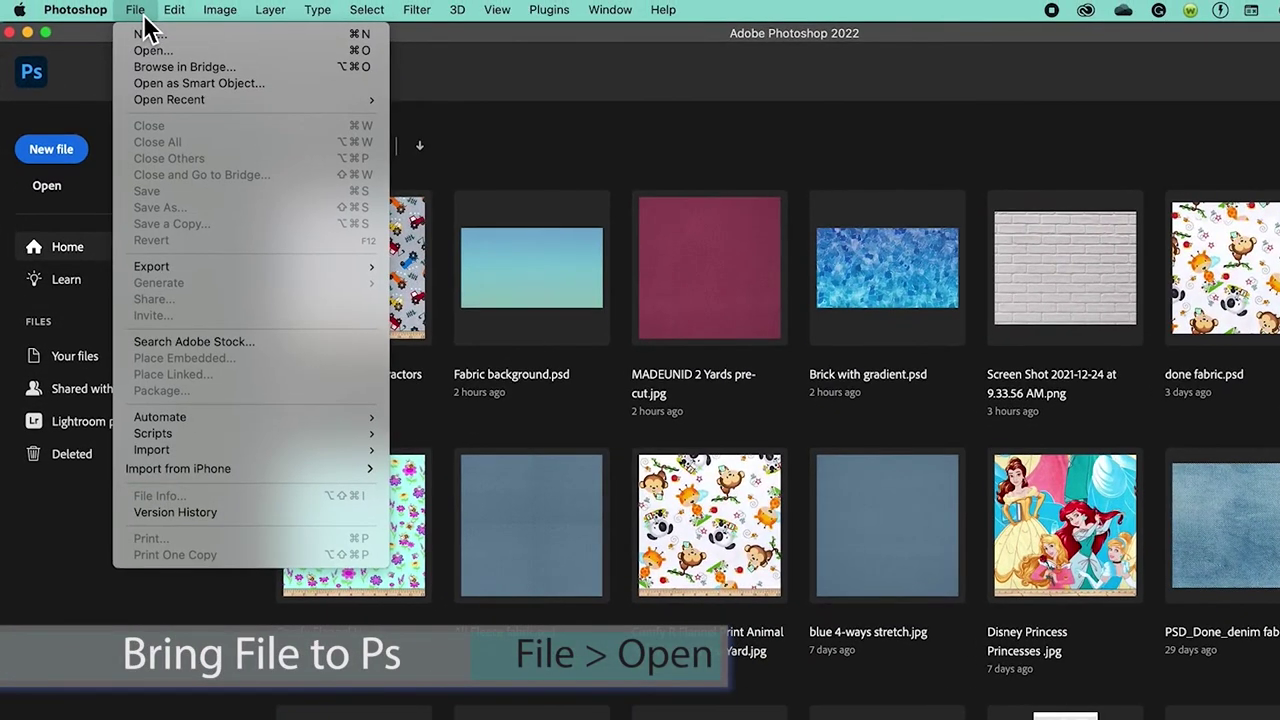
pyautogui.click(198, 52)
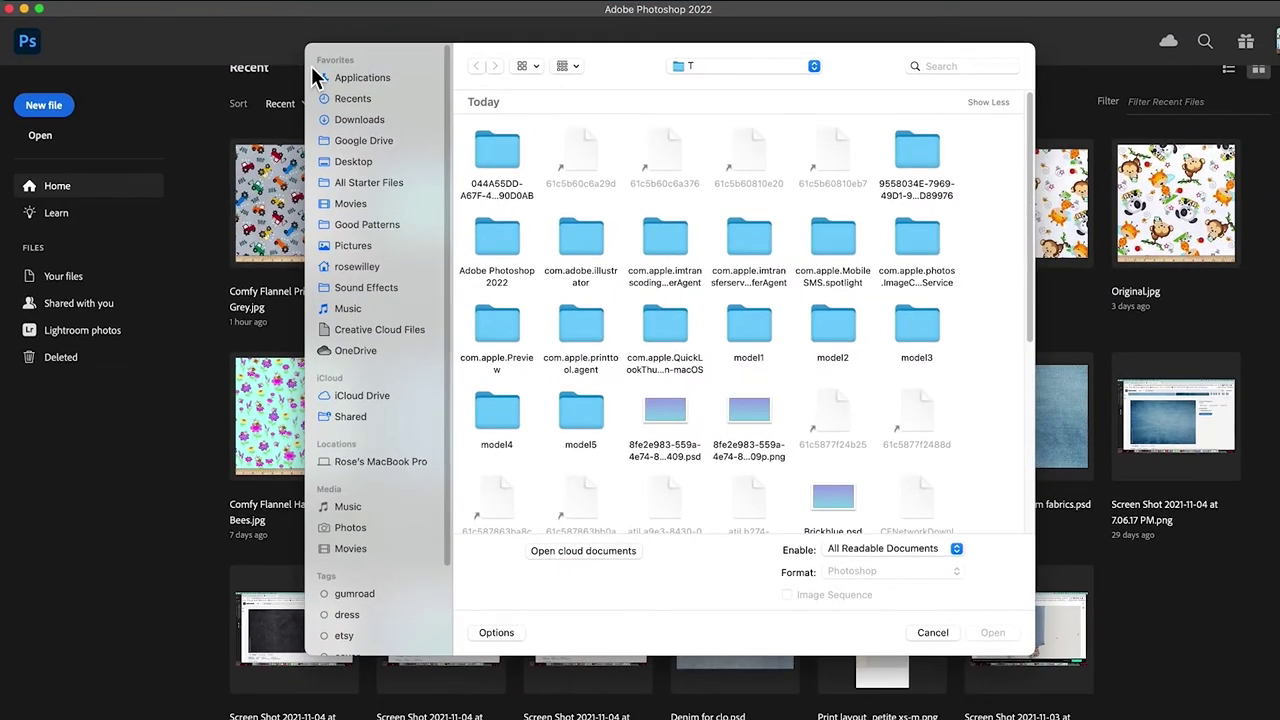
pyautogui.click(372, 162)
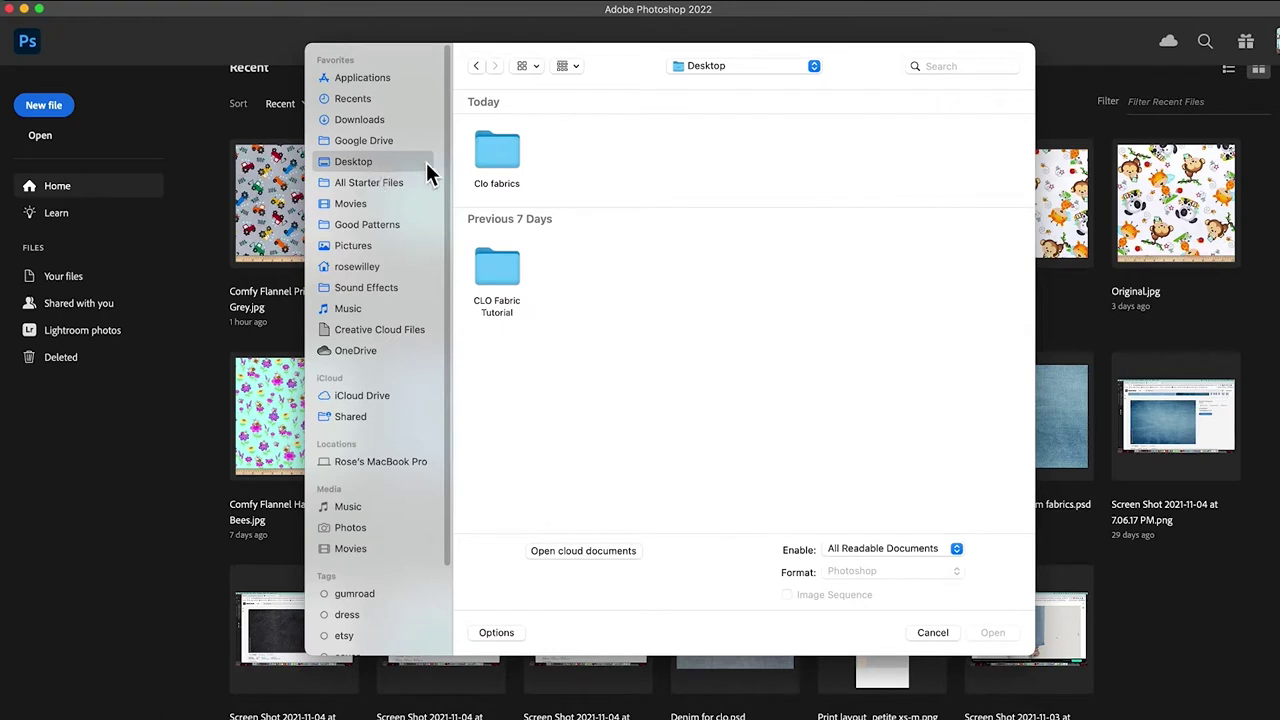
pyautogui.doubleClick(513, 151)
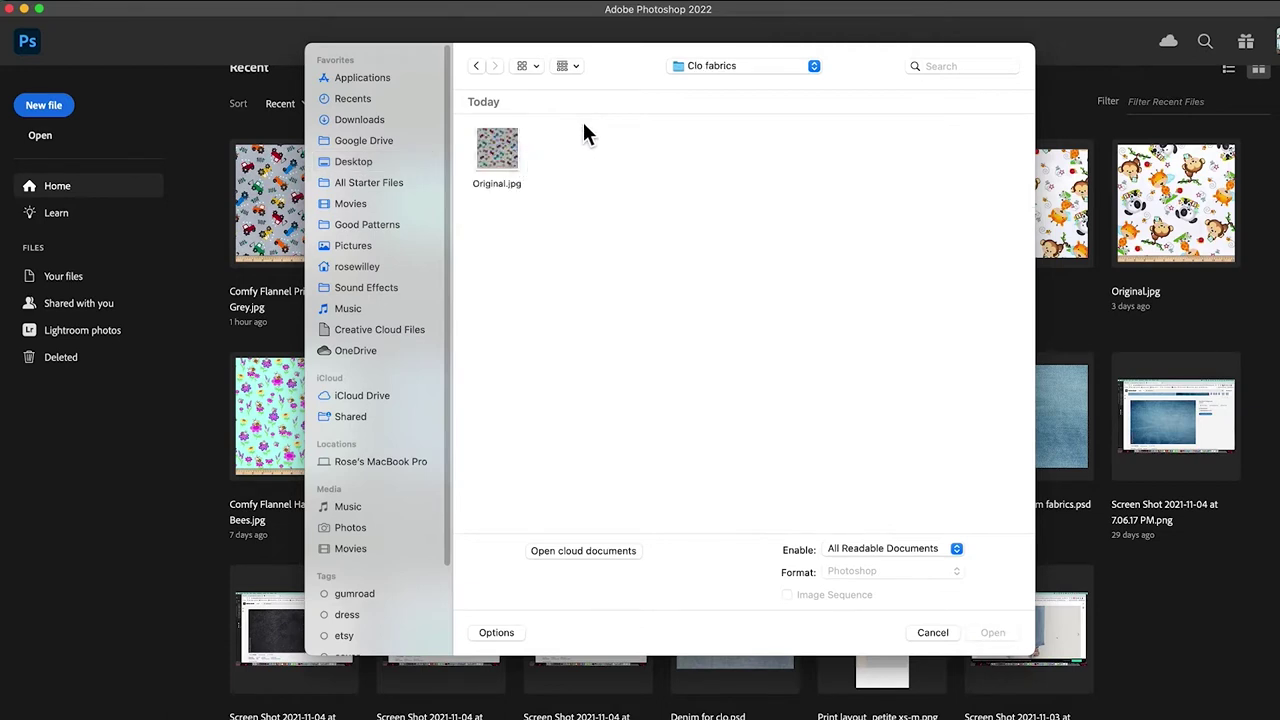
pyautogui.click(506, 150)
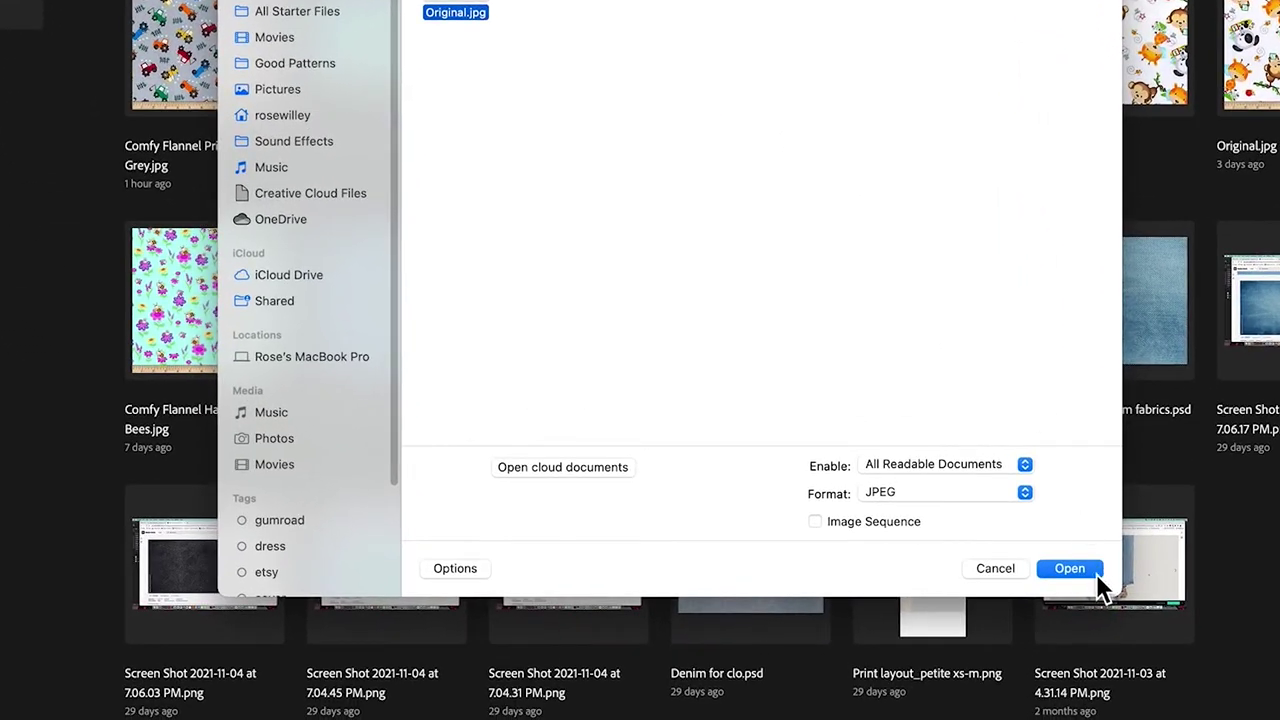
pyautogui.click(1098, 574)
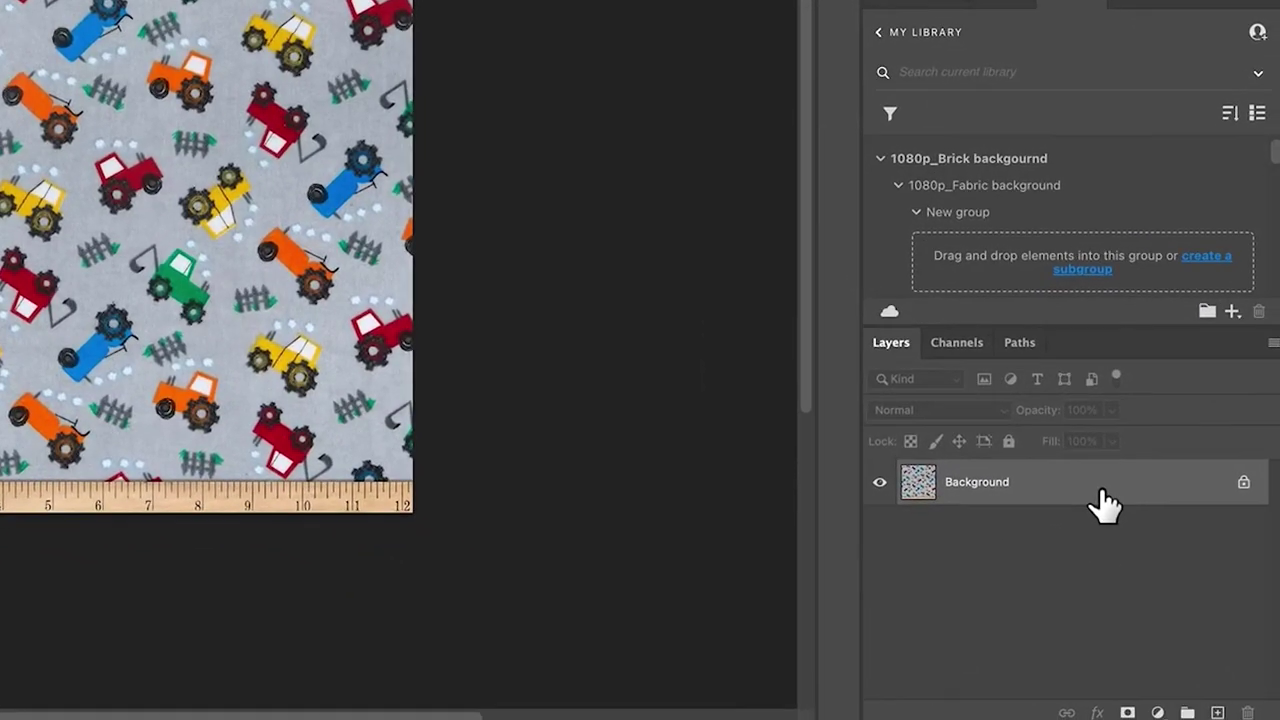
# - Duplicate the Background layer into Background copy and hide the original Background layer
pyautogui.click(1219, 482)
pyautogui.moveTo(1219, 488); pyautogui.dragTo(1237, 712)
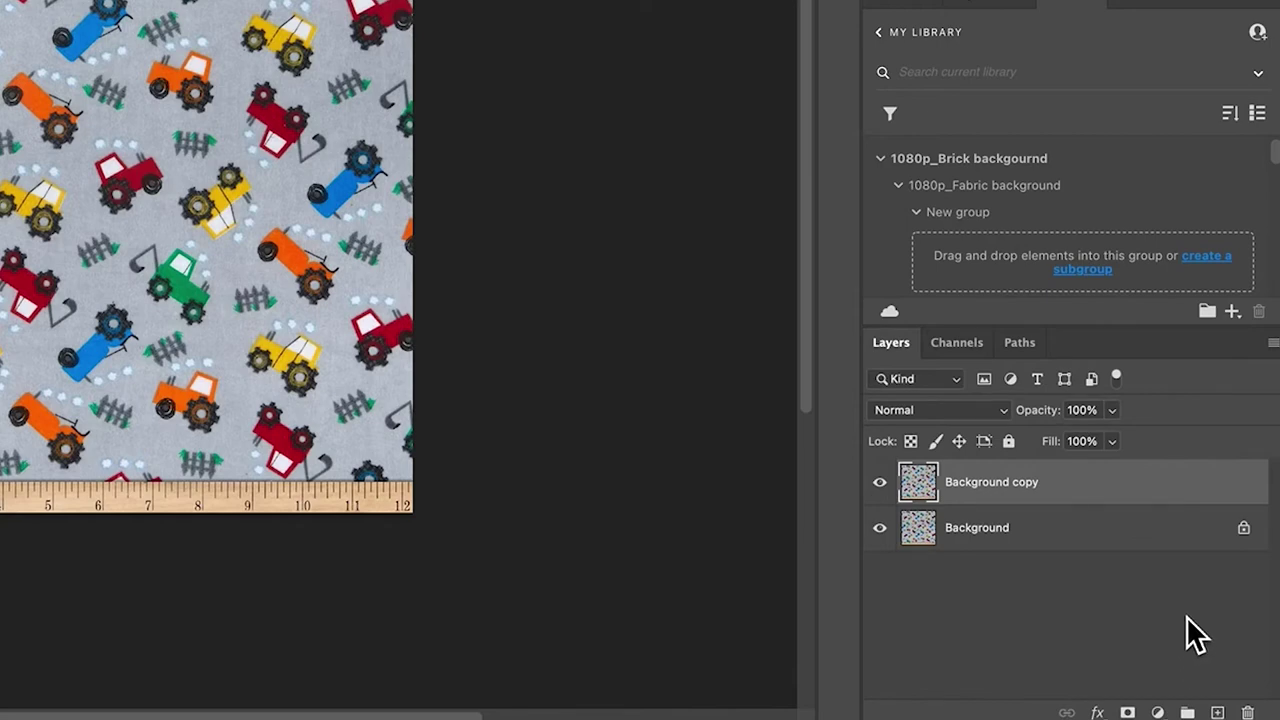
pyautogui.click(882, 530)
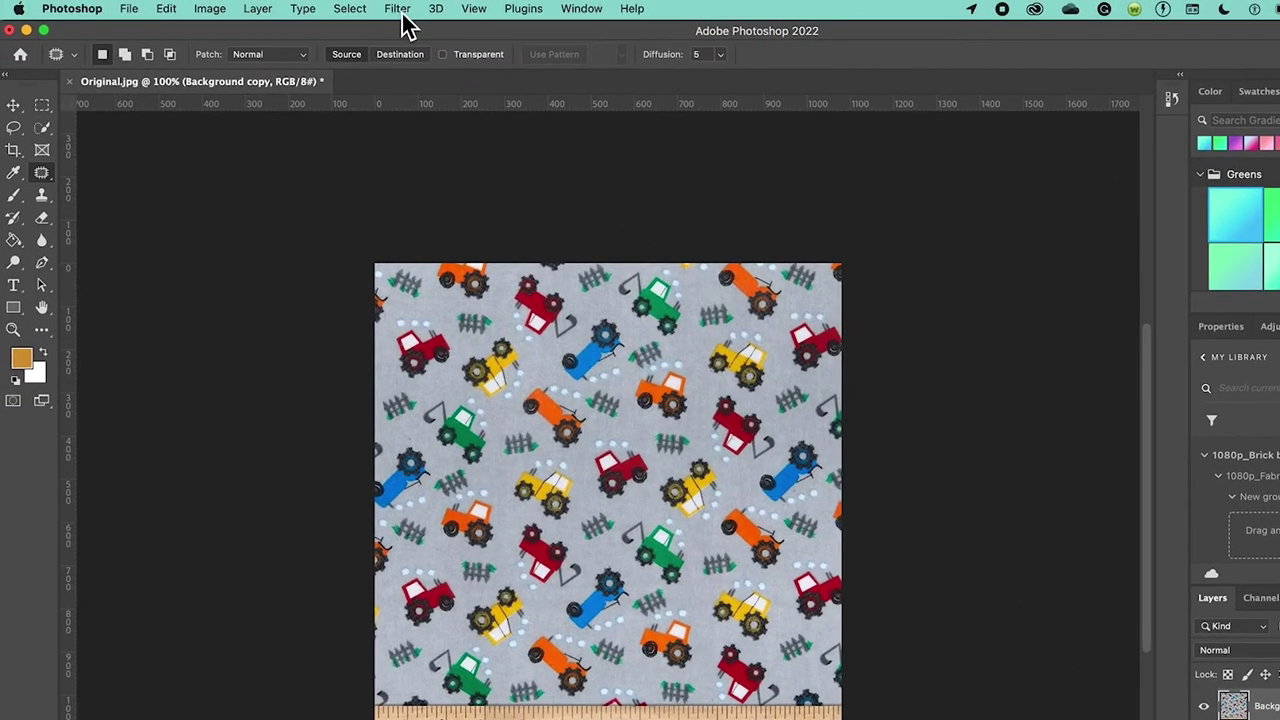
# - Apply Filter > Other > Offset with Horizontal +512, Vertical +522 and Wrap Around
pyautogui.click(400, 10)
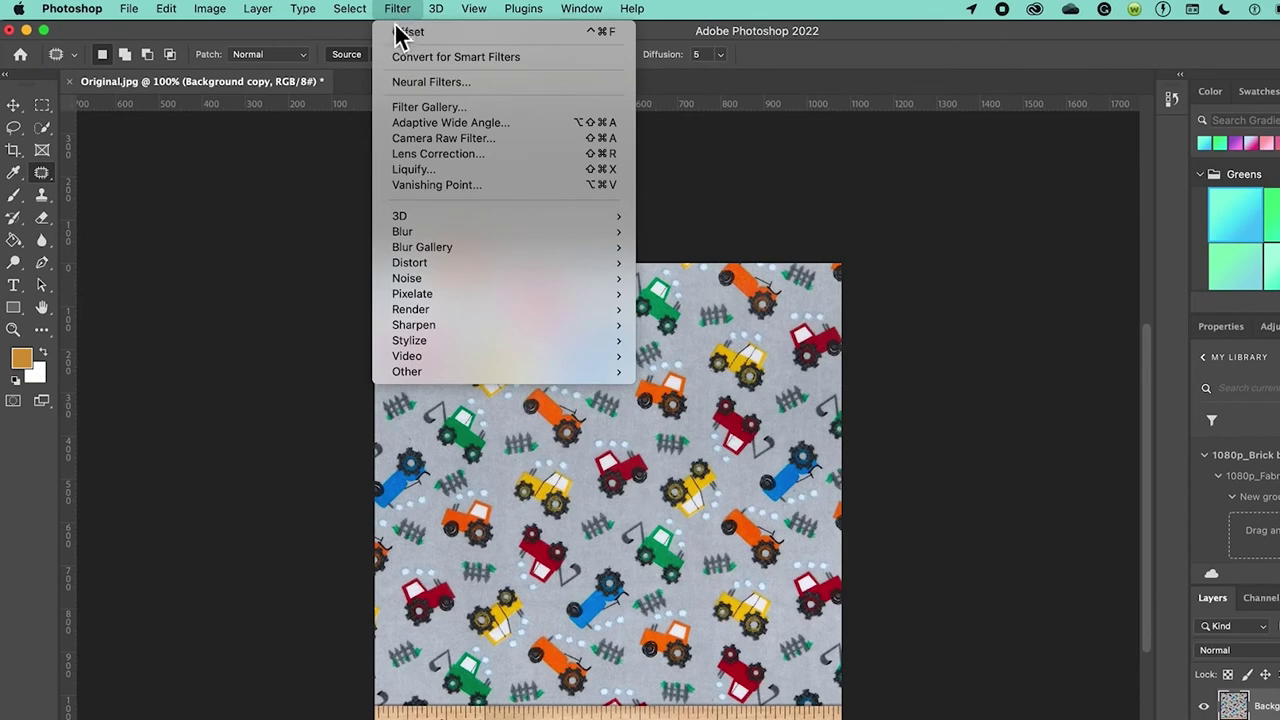
pyautogui.moveTo(430, 376)
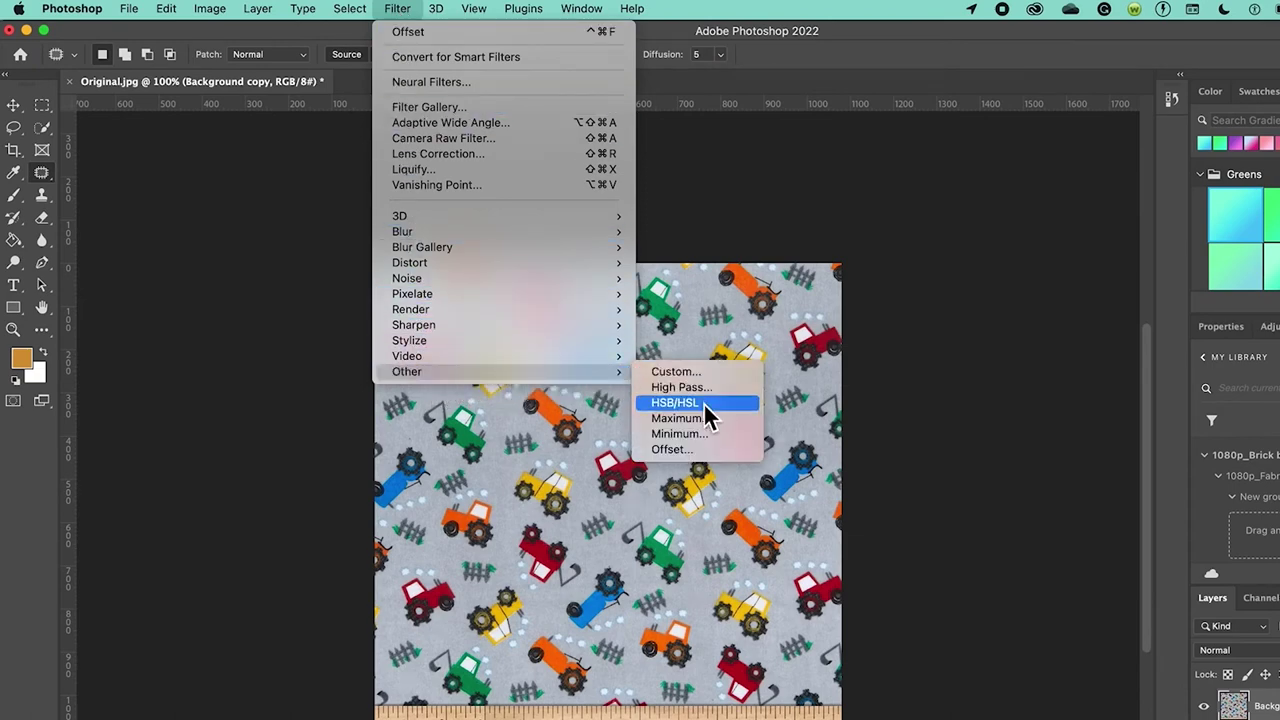
pyautogui.click(725, 456)
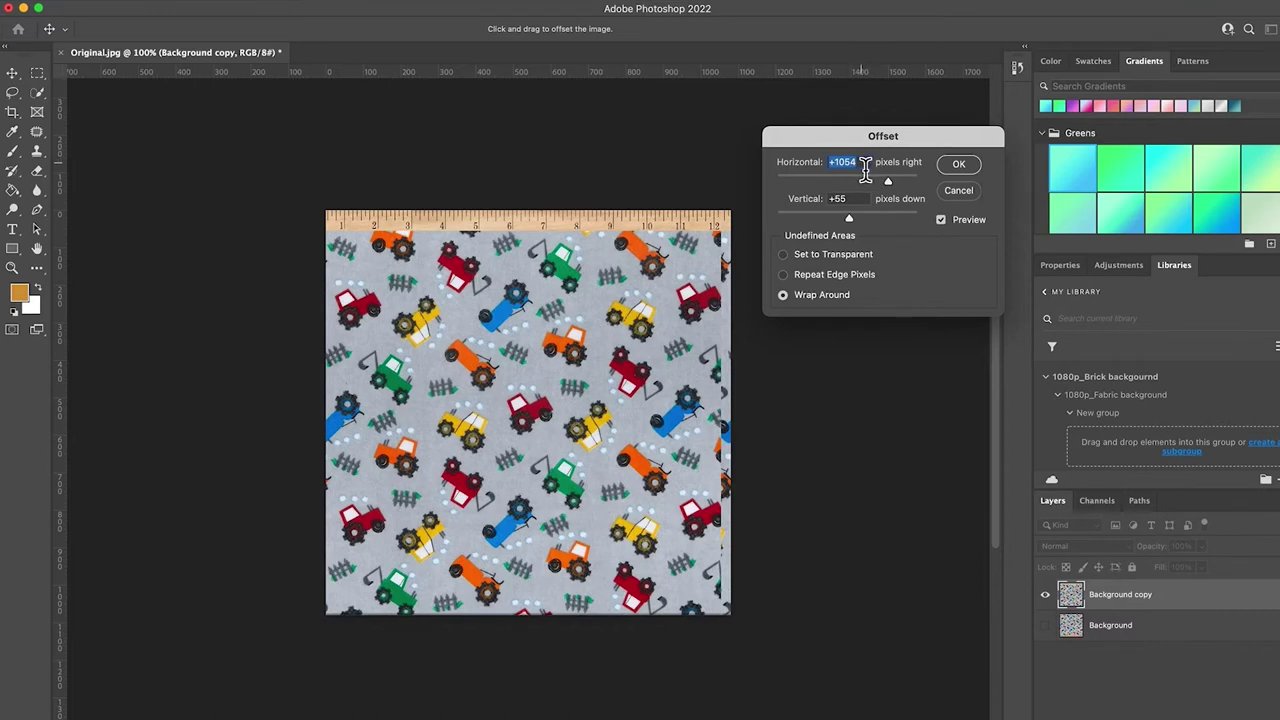
pyautogui.write('0')
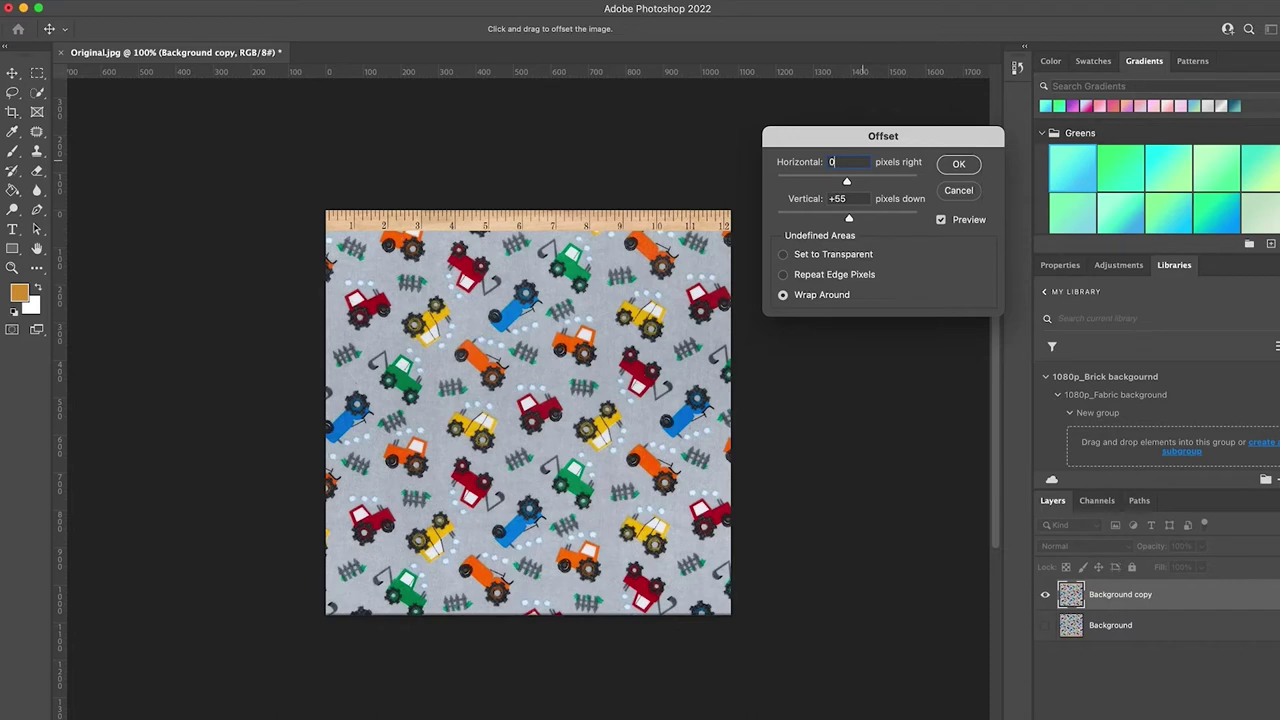
pyautogui.press('Tab')
pyautogui.write('0')
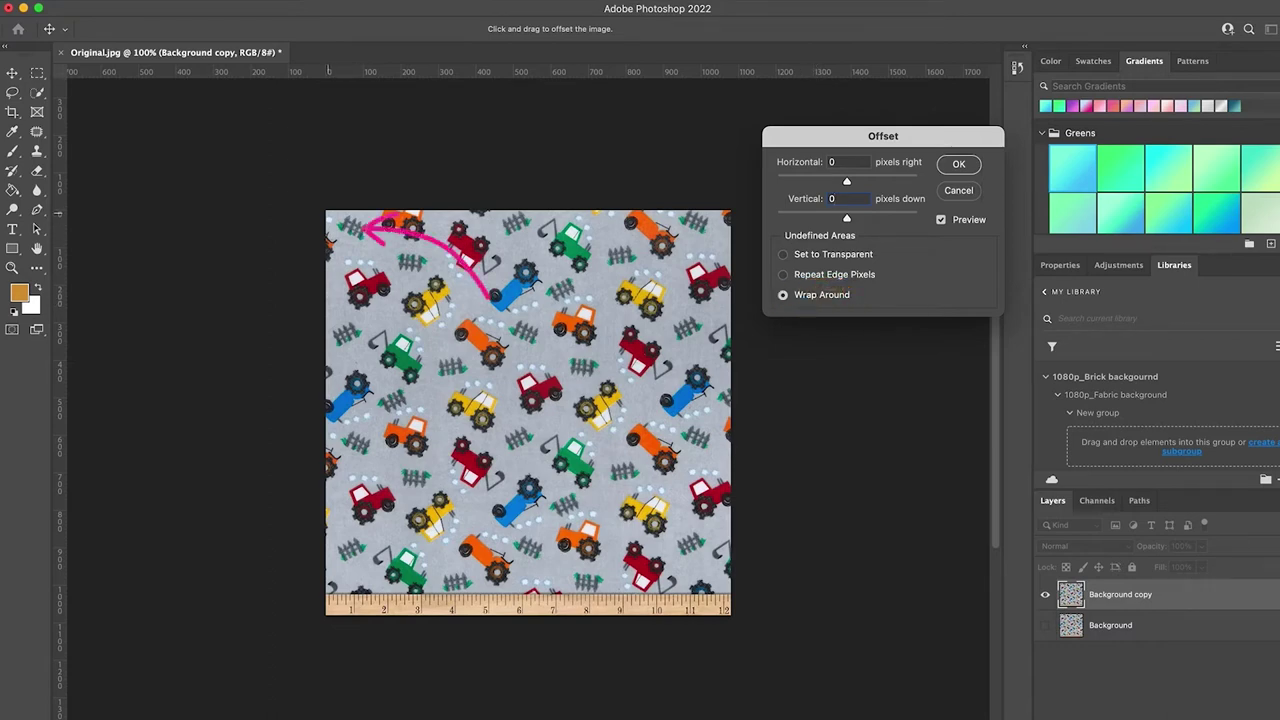
pyautogui.moveTo(329, 212); pyautogui.dragTo(509, 395)
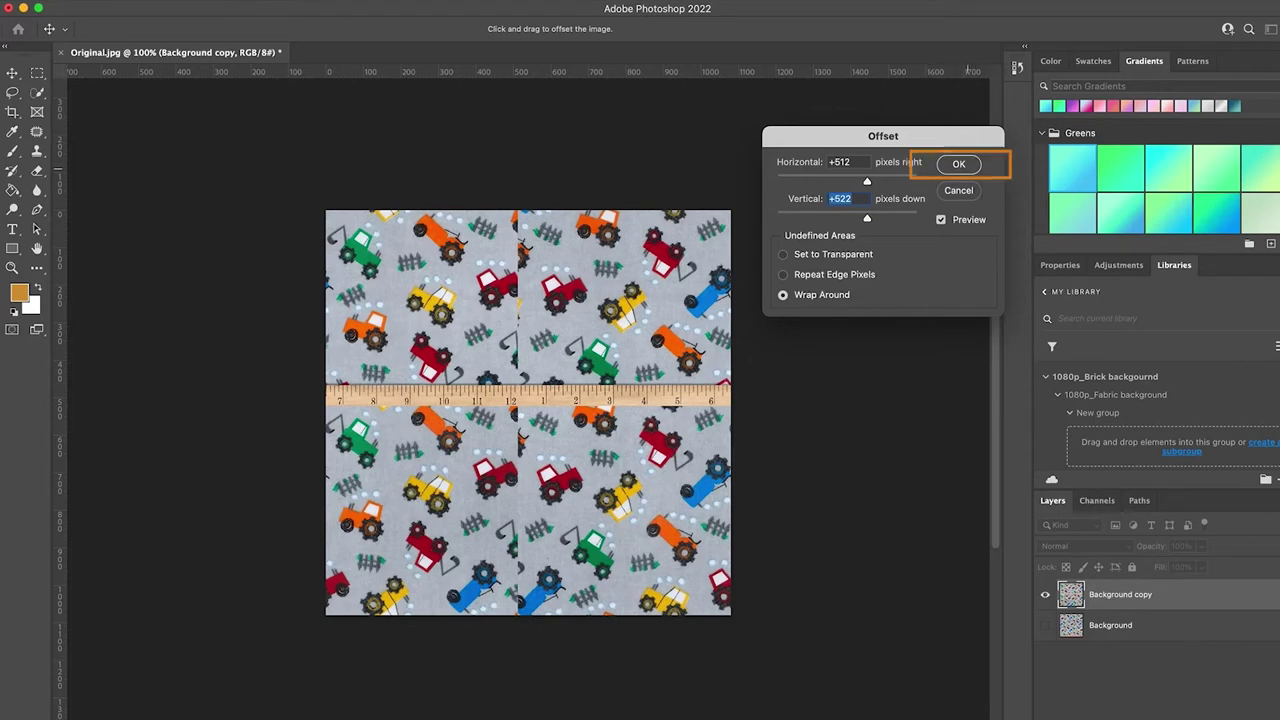
pyautogui.press('Return')
pyautogui.press('m')
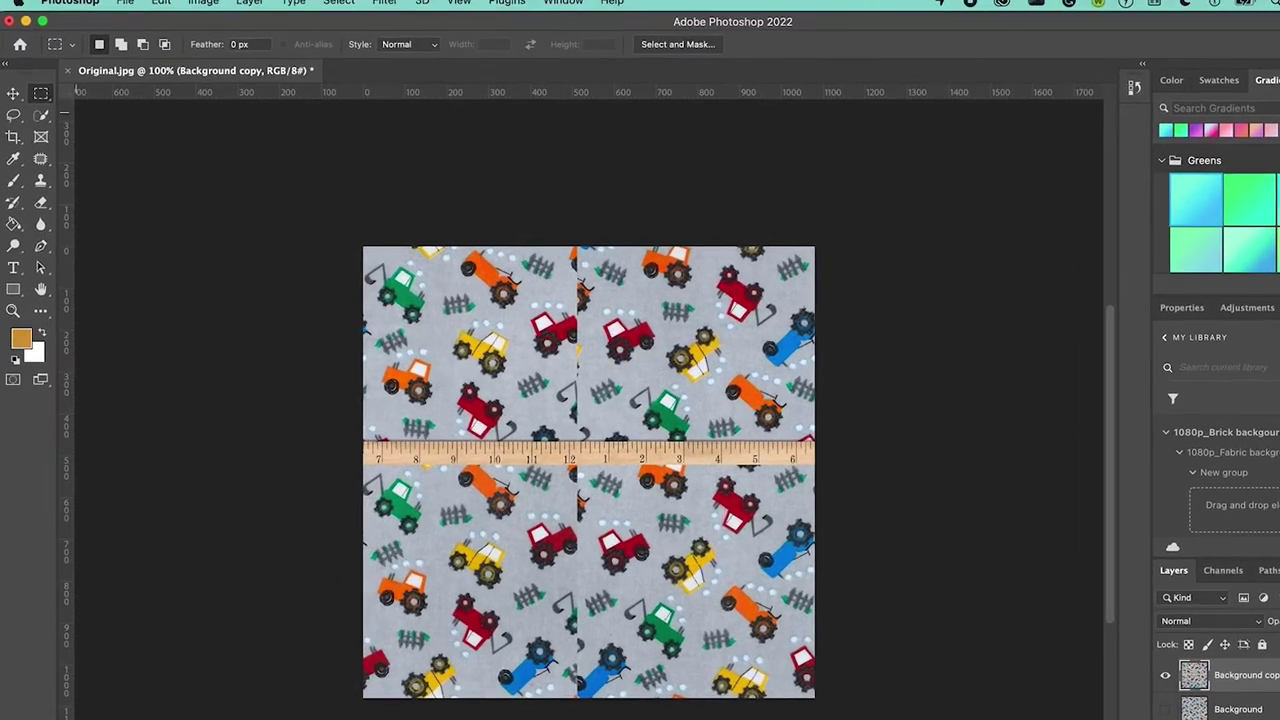
# - Select the thin vertical seam strip and add the horizontal ruler strip with the Rectangular Marquee
pyautogui.click(41, 92)
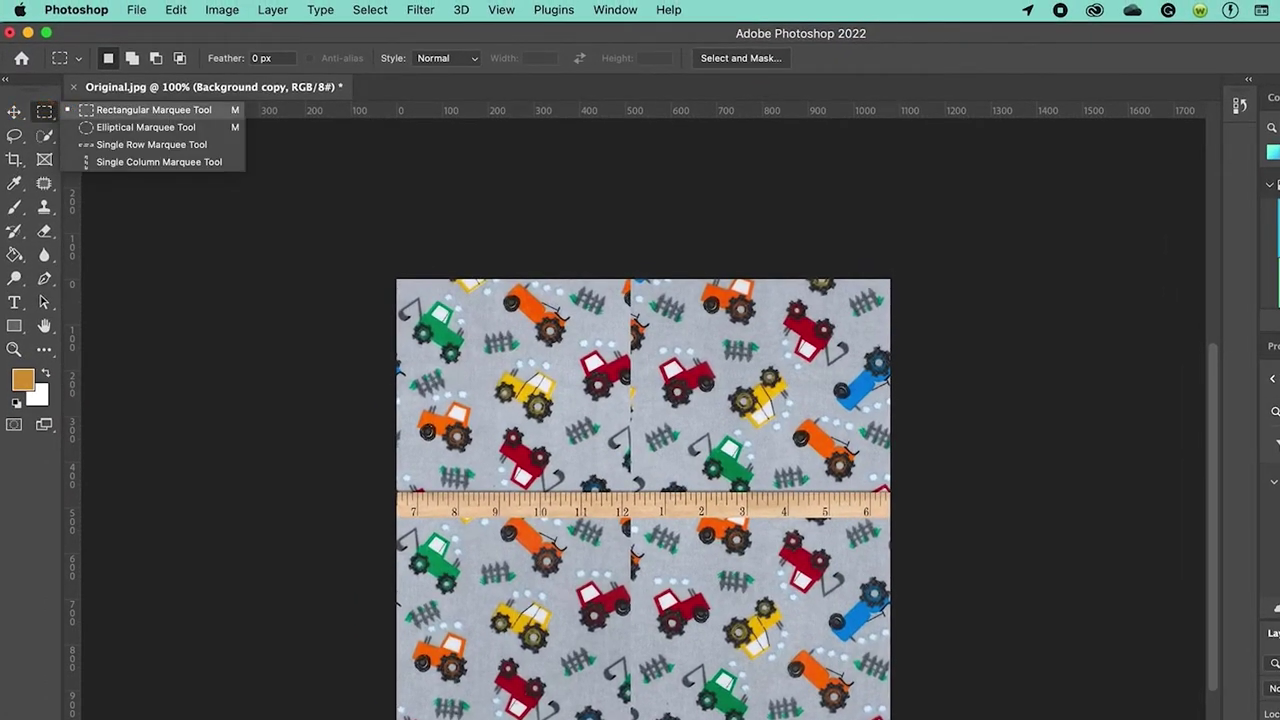
pyautogui.click(150, 110)
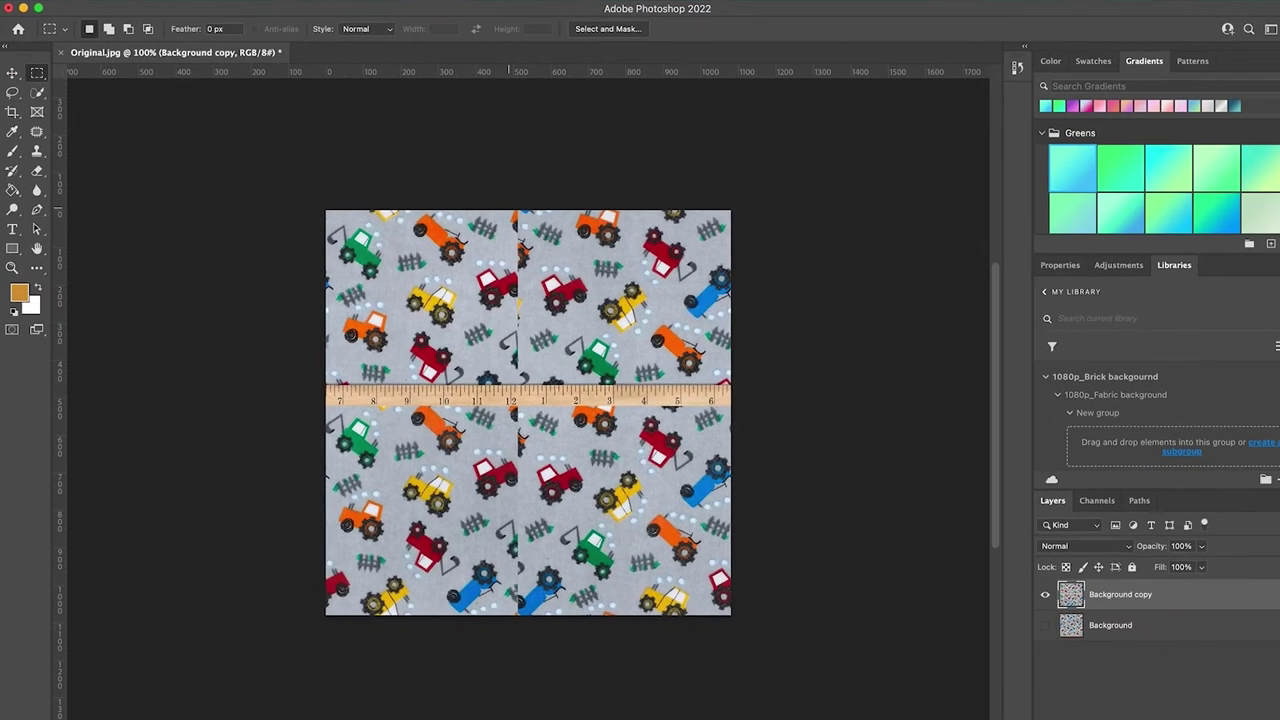
pyautogui.moveTo(508, 210); pyautogui.dragTo(533, 614)
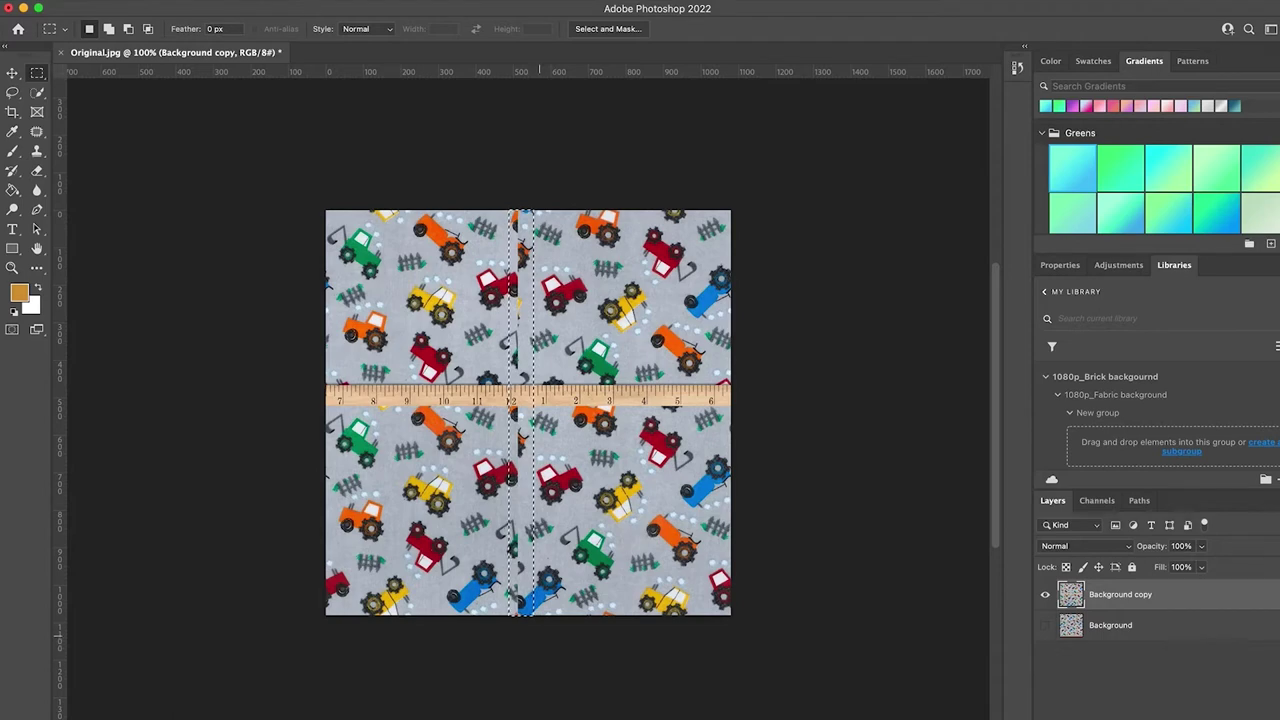
pyautogui.press('shift')
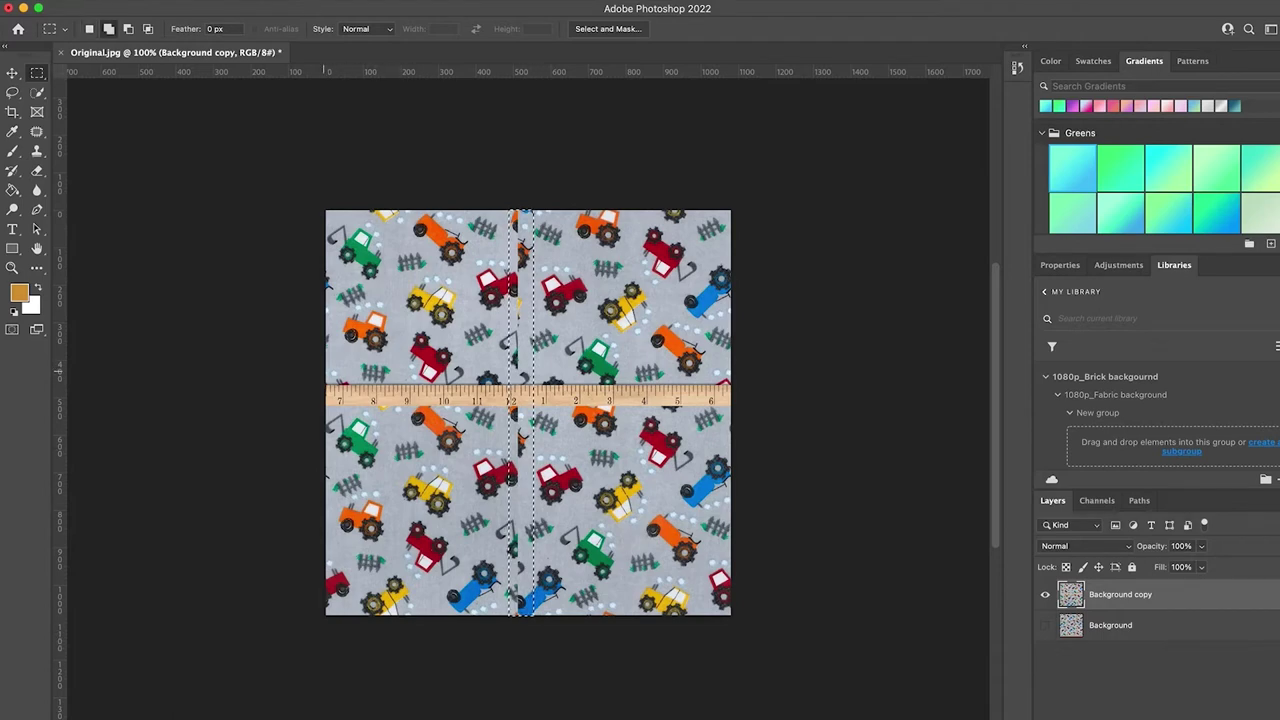
pyautogui.moveTo(322, 373); pyautogui.dragTo(740, 412)
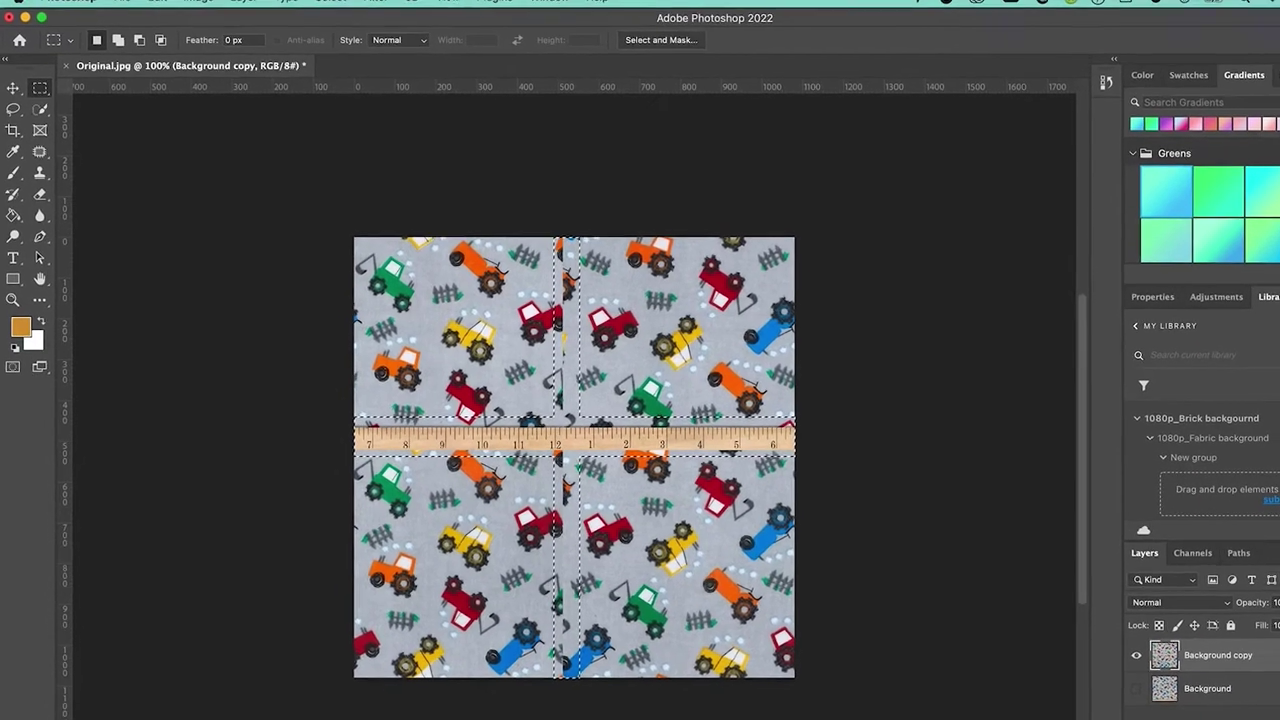
# - Fill the selected seam strips using Edit > Content-Aware Fill
pyautogui.click(178, 9)
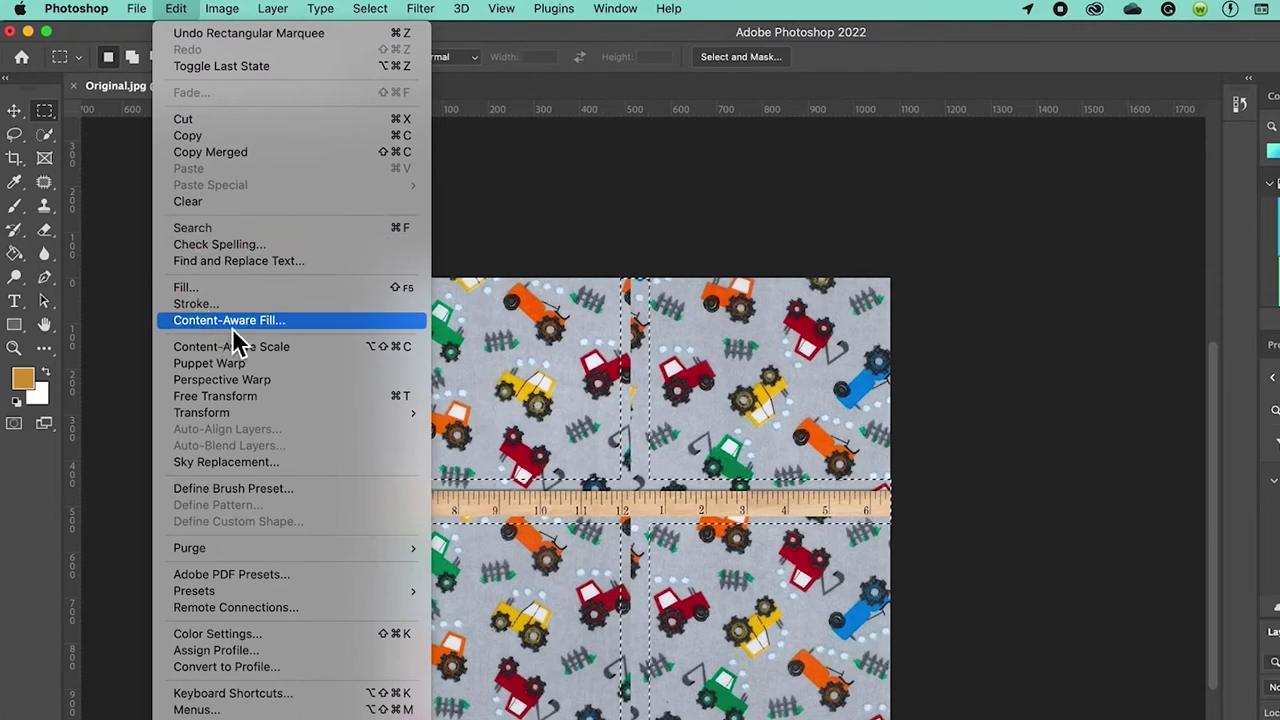
pyautogui.click(306, 324)
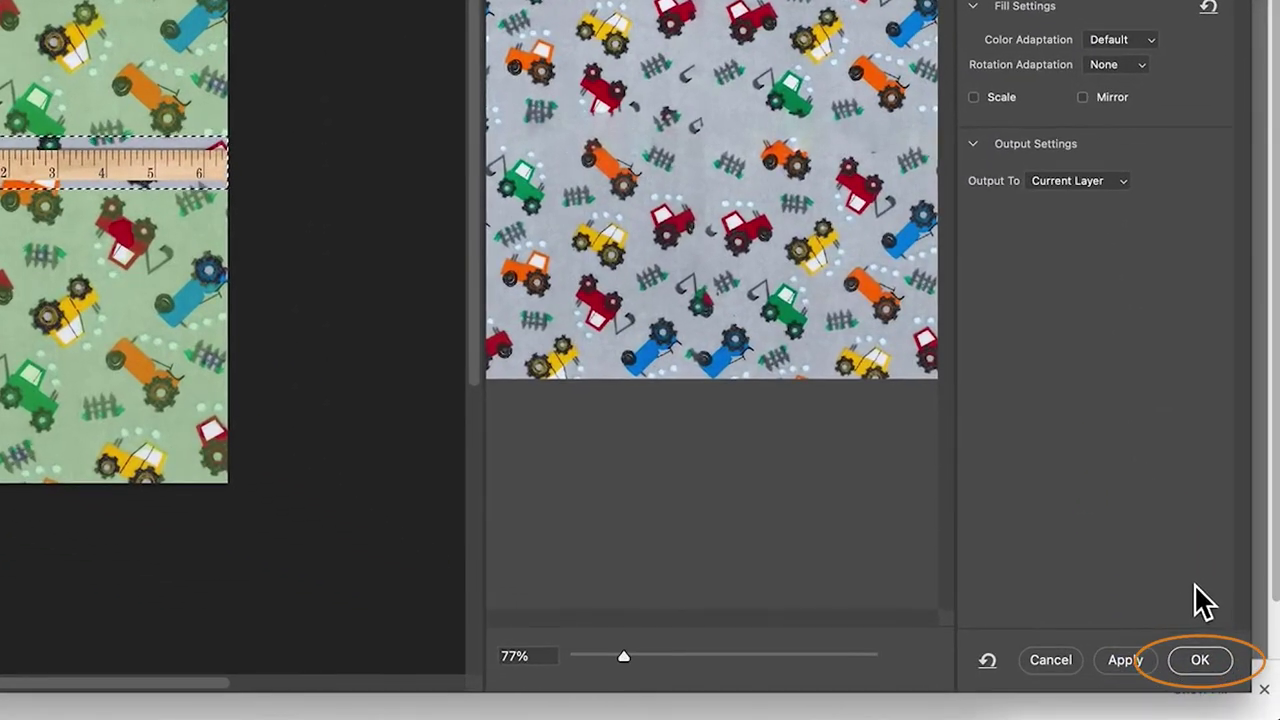
pyautogui.click(1212, 668)
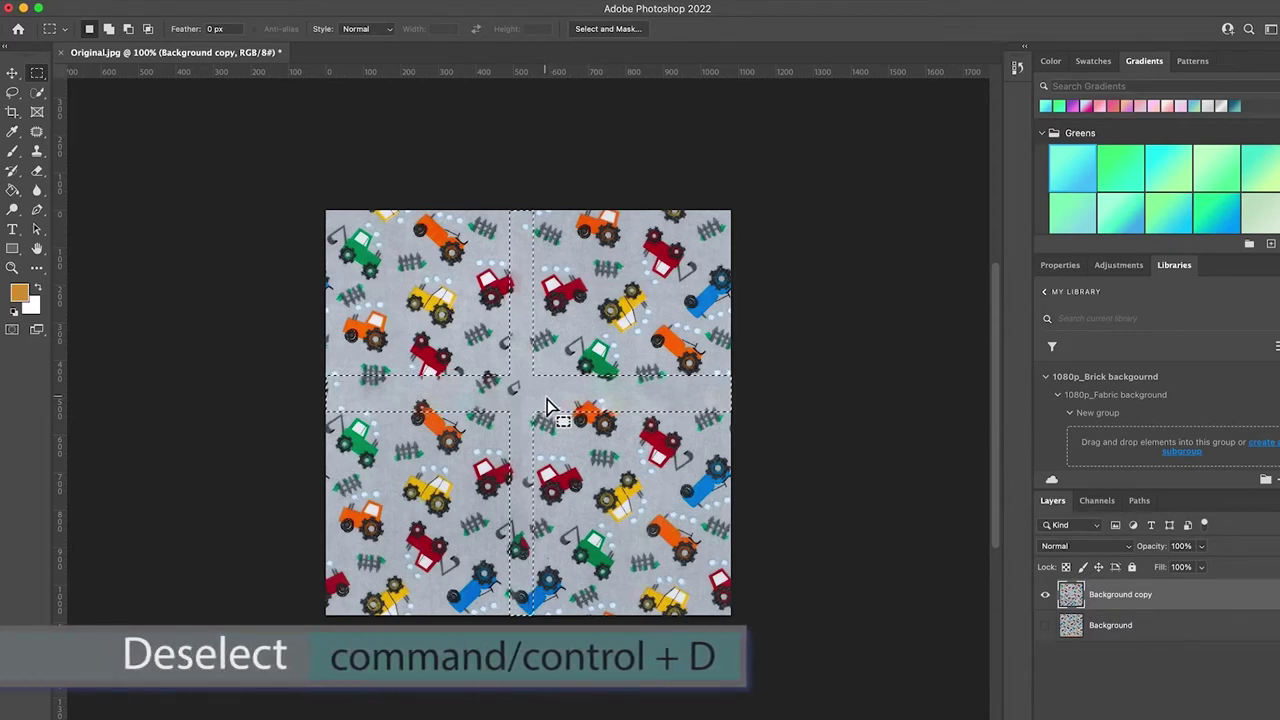
# - Deselect the filled seam strips with Command+D
pyautogui.press('super+d')
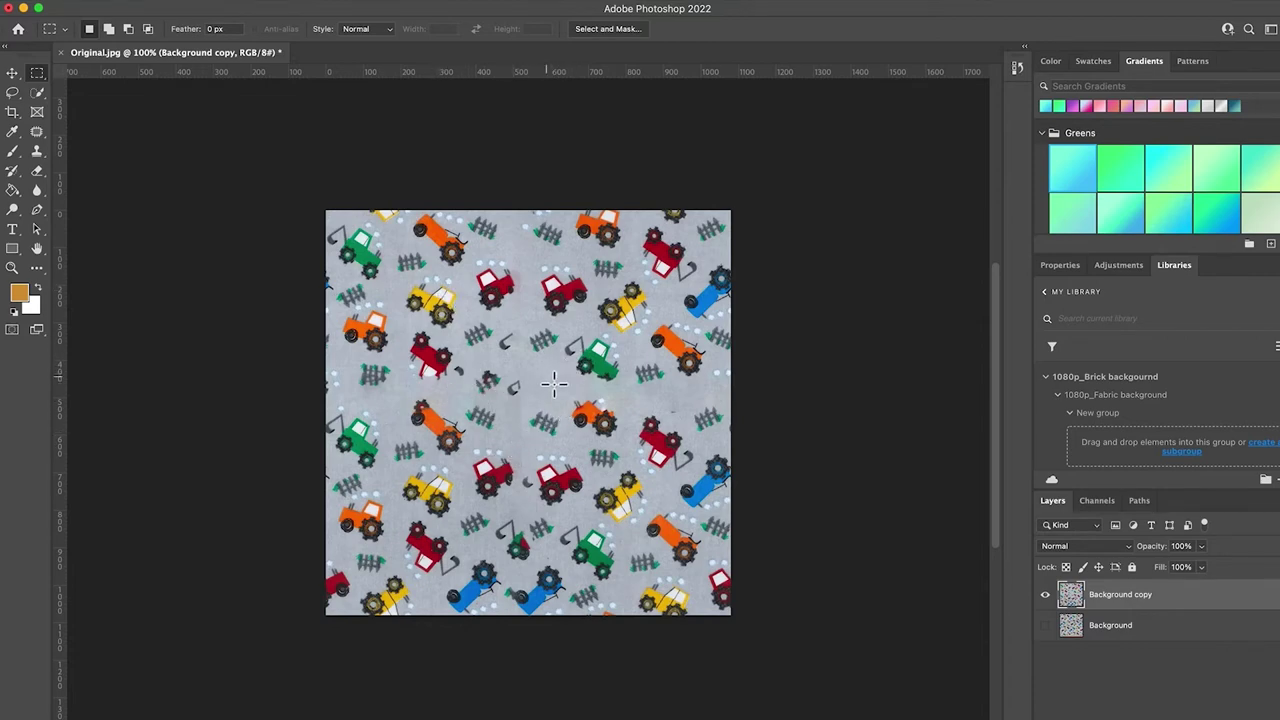
# - With the Patch Tool, replace the blurry spot below the green tractor with clean fabric from the top
pyautogui.click(40, 136)
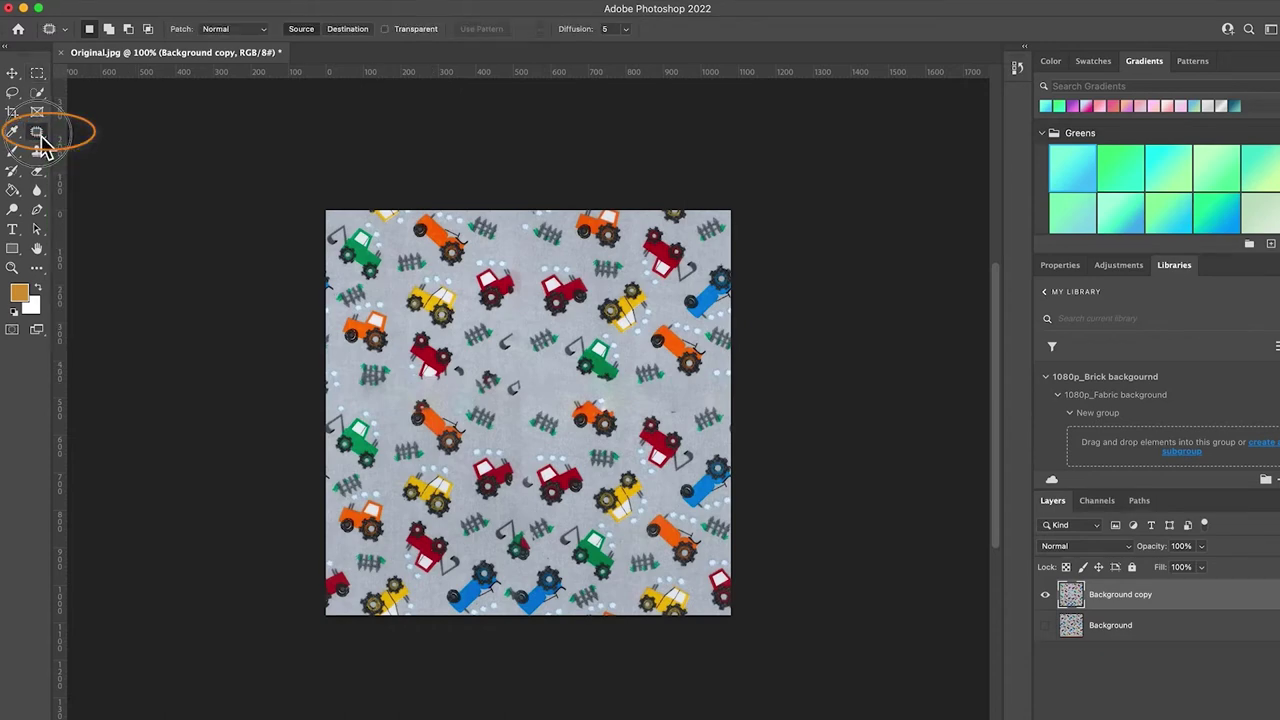
pyautogui.click(100, 158)
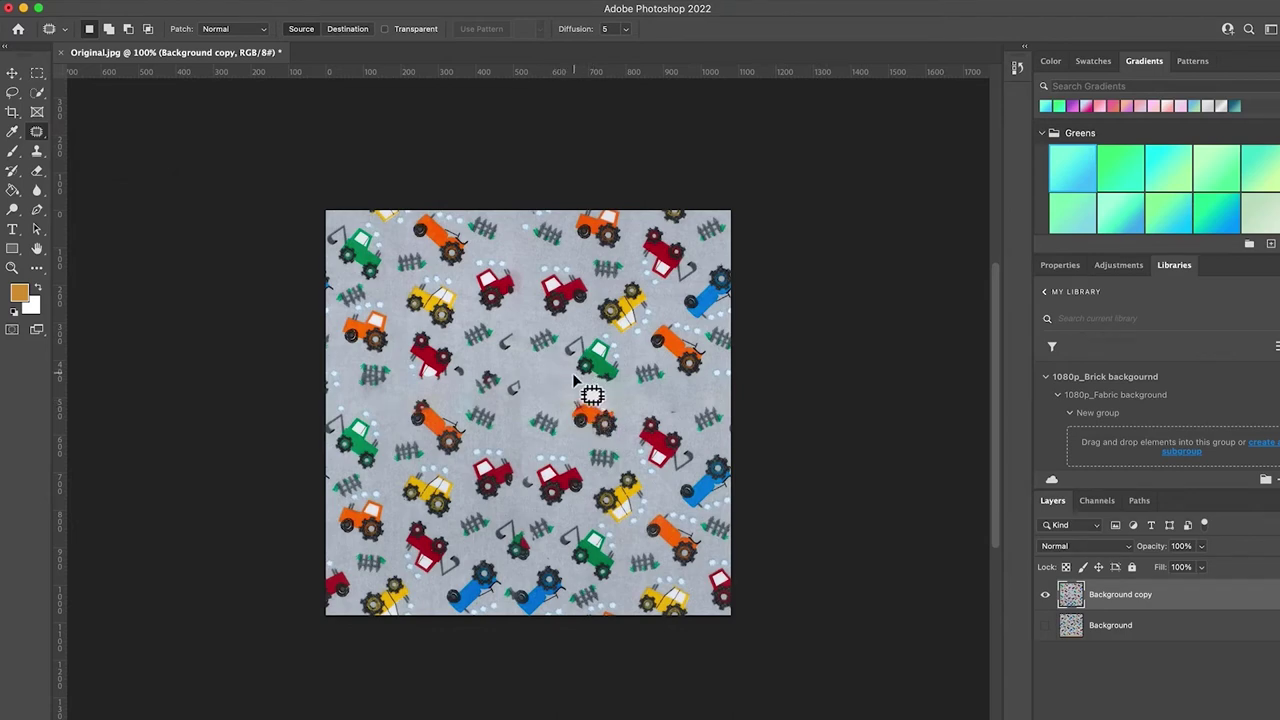
pyautogui.moveTo(539, 365)
pyautogui.mouseDown()
pyautogui.moveTo(586, 386)
pyautogui.moveTo(540, 398)
pyautogui.moveTo(543, 371)
pyautogui.moveTo(560, 395)
pyautogui.moveTo(530, 343)
pyautogui.moveTo(600, 274)
pyautogui.moveTo(545, 270)
pyautogui.moveTo(558, 290)
pyautogui.moveTo(540, 303)
pyautogui.moveTo(563, 284)
pyautogui.moveTo(615, 284)
pyautogui.moveTo(538, 244)
pyautogui.moveTo(557, 251)
pyautogui.mouseUp()
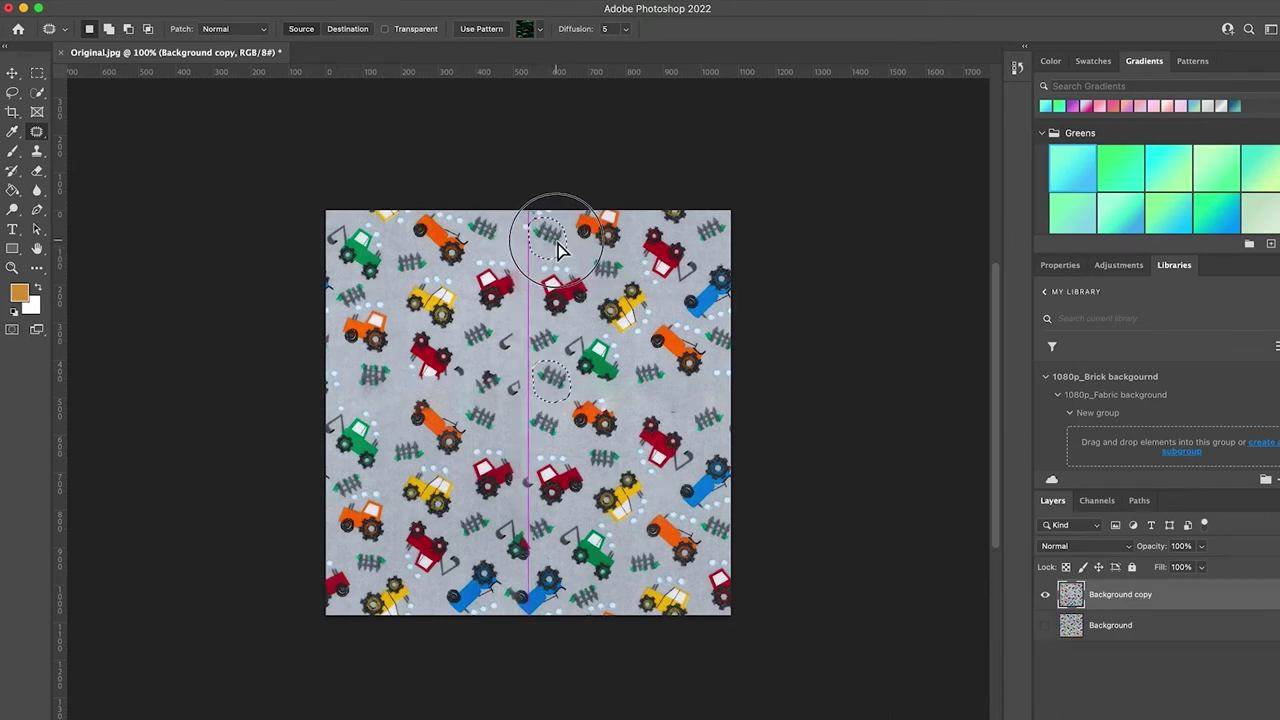
pyautogui.moveTo(557, 251); pyautogui.dragTo(557, 251)
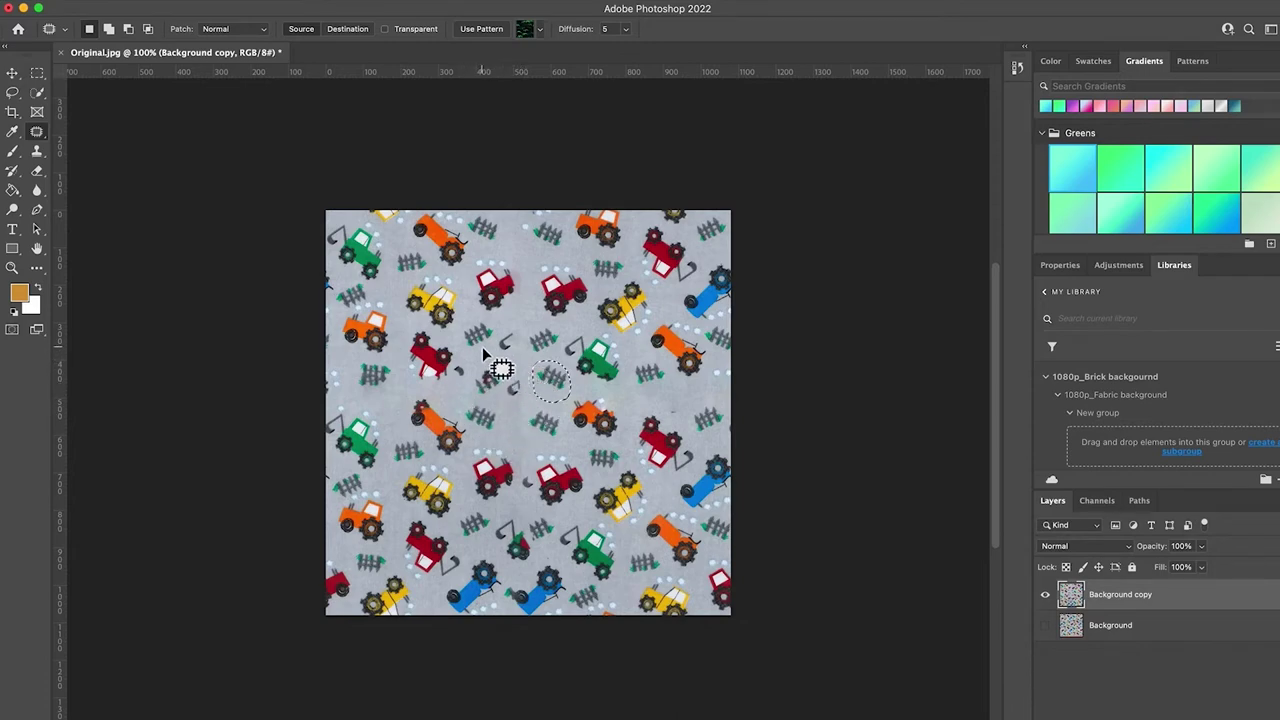
# - Patch the empty central area and the orange tractor area with fabric from the upper right, then deselect
pyautogui.moveTo(478, 357)
pyautogui.mouseDown()
pyautogui.moveTo(482, 322)
pyautogui.moveTo(525, 318)
pyautogui.moveTo(566, 345)
pyautogui.moveTo(528, 372)
pyautogui.moveTo(526, 407)
pyautogui.moveTo(469, 408)
pyautogui.moveTo(451, 396)
pyautogui.moveTo(455, 370)
pyautogui.moveTo(478, 349)
pyautogui.moveTo(500, 386)
pyautogui.moveTo(510, 305)
pyautogui.moveTo(497, 285)
pyautogui.moveTo(569, 293)
pyautogui.moveTo(449, 443)
pyautogui.moveTo(443, 505)
pyautogui.mouseUp()
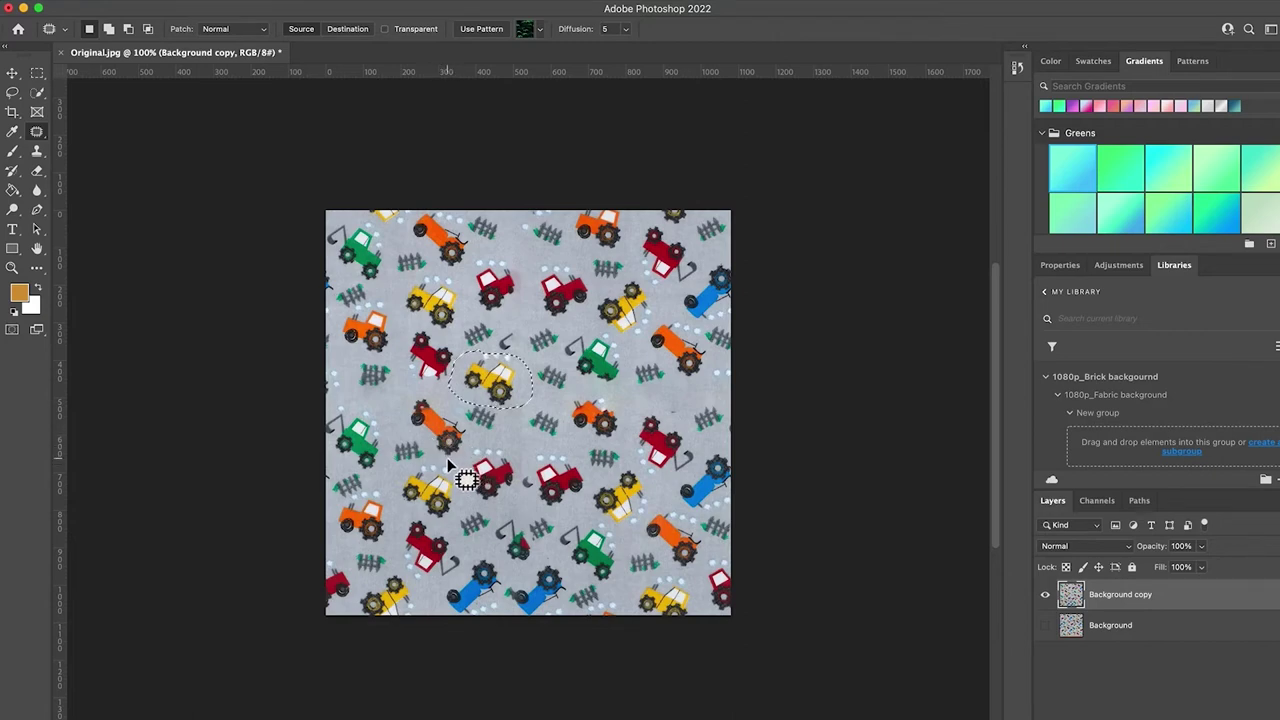
pyautogui.moveTo(410, 388)
pyautogui.mouseDown()
pyautogui.moveTo(460, 415)
pyautogui.moveTo(468, 458)
pyautogui.mouseUp()
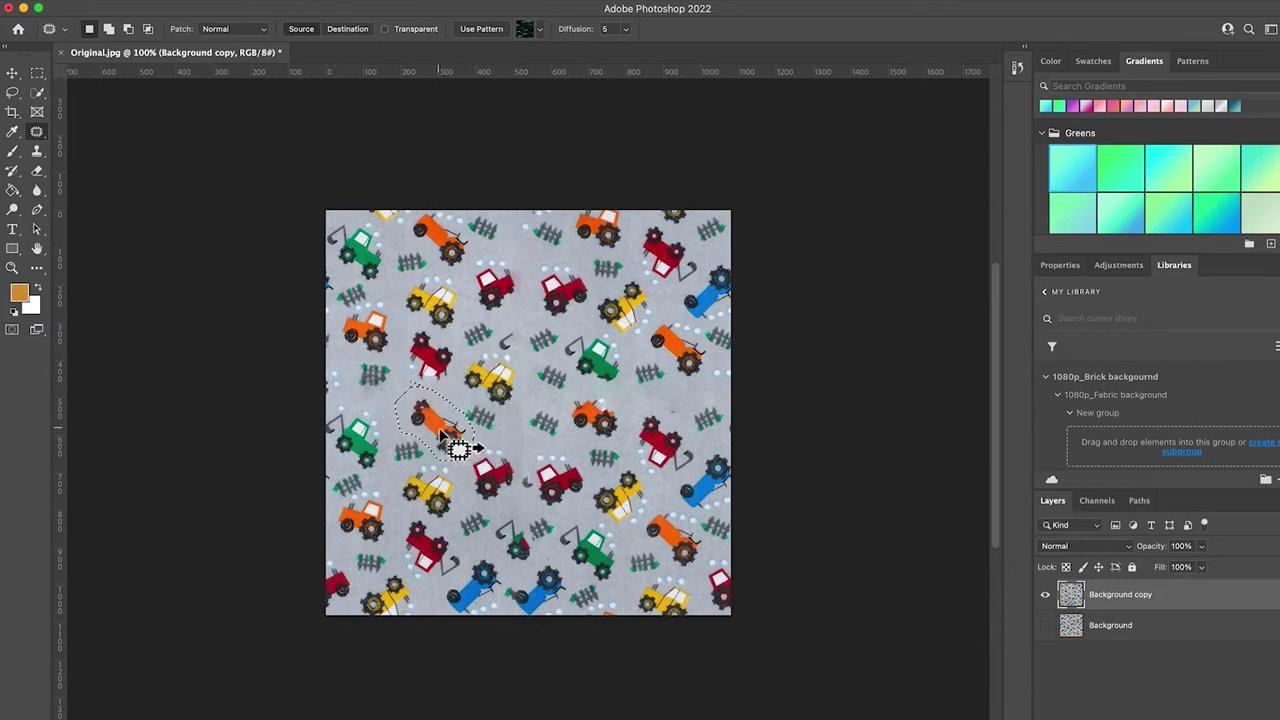
pyautogui.moveTo(447, 432); pyautogui.dragTo(689, 362)
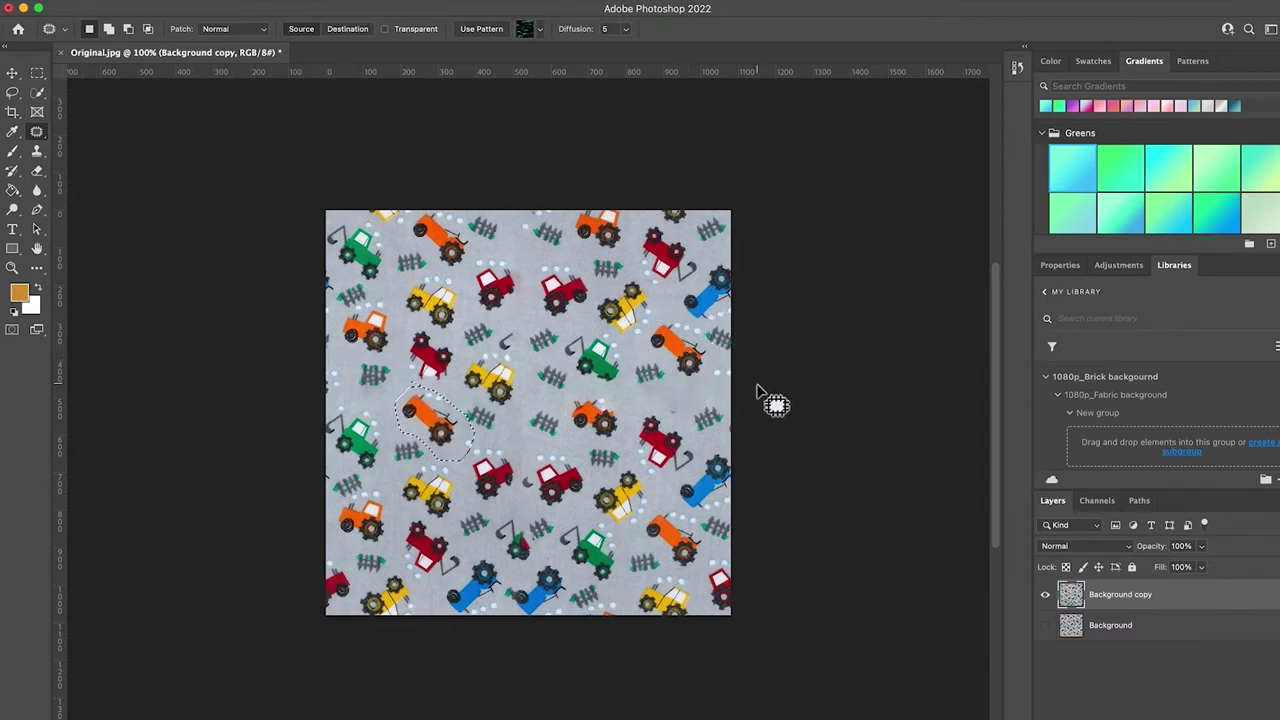
pyautogui.click(473, 452)
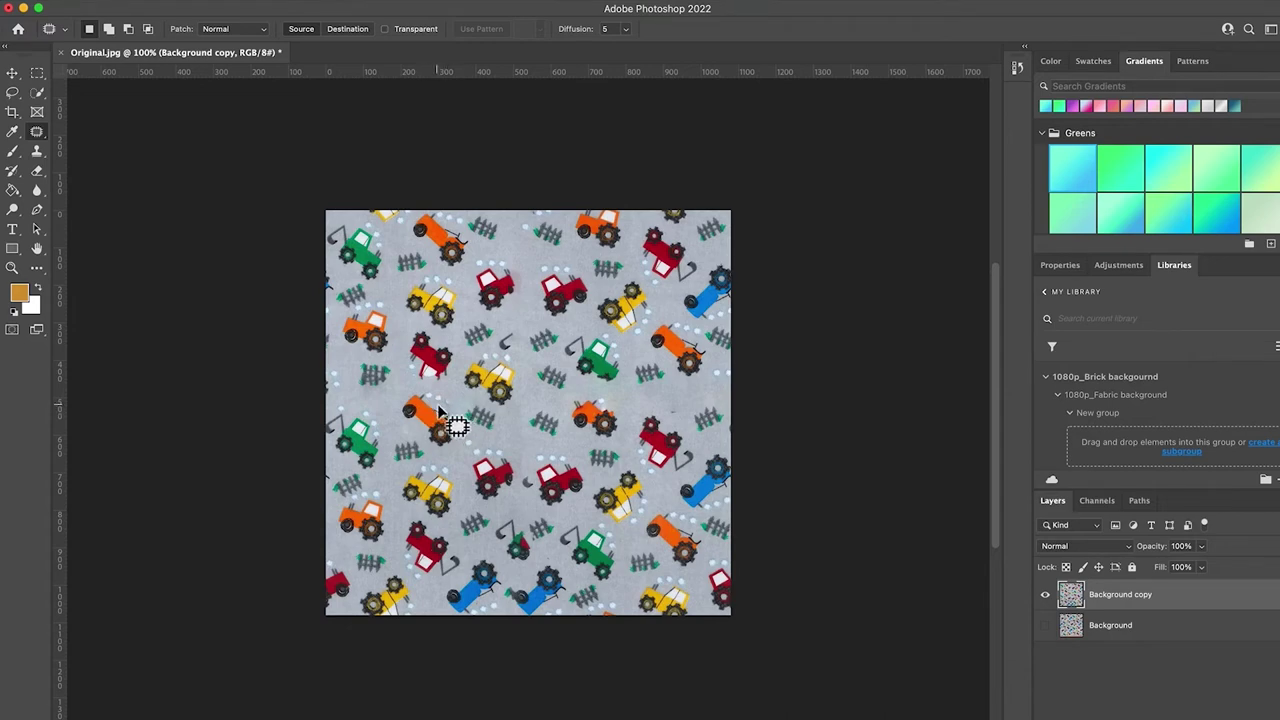
# - Patch the area around the orange and red tractors left of centre, then deselect
pyautogui.moveTo(440, 412)
pyautogui.mouseDown()
pyautogui.moveTo(612, 380)
pyautogui.moveTo(585, 358)
pyautogui.moveTo(558, 377)
pyautogui.moveTo(530, 318)
pyautogui.moveTo(540, 268)
pyautogui.moveTo(560, 268)
pyautogui.moveTo(555, 280)
pyautogui.mouseUp()
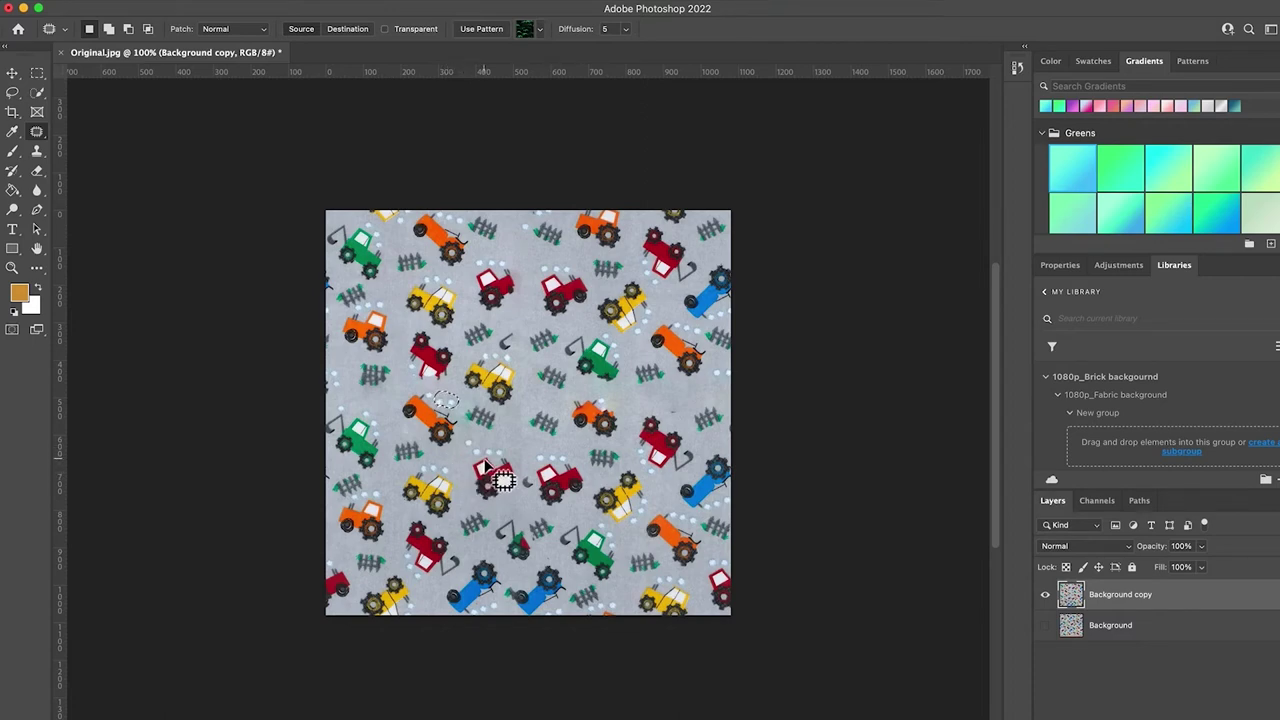
pyautogui.click(490, 470)
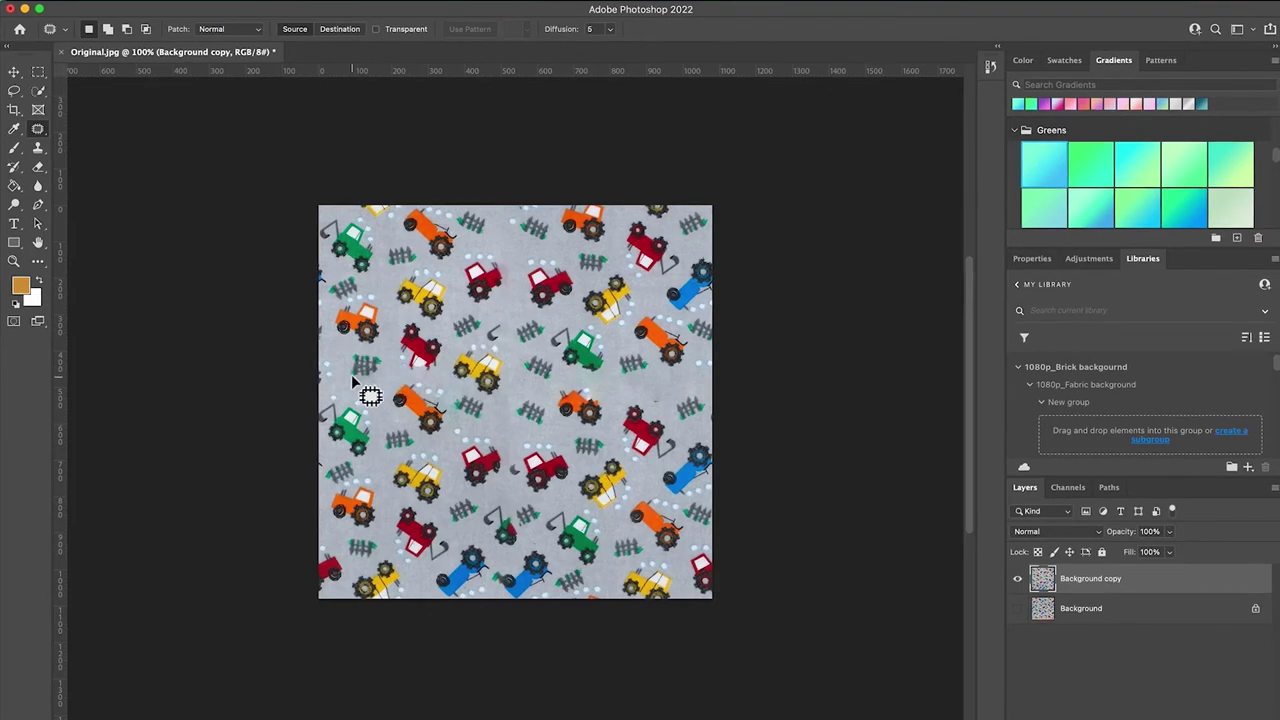
# - Patch the blemish beside the green tractor near the left edge with clean fabric from up-right
pyautogui.moveTo(355, 365)
pyautogui.mouseDown()
pyautogui.moveTo(388, 365)
pyautogui.moveTo(378, 392)
pyautogui.moveTo(345, 385)
pyautogui.moveTo(345, 365)
pyautogui.moveTo(386, 372)
pyautogui.moveTo(502, 330)
pyautogui.moveTo(500, 318)
pyautogui.mouseUp()
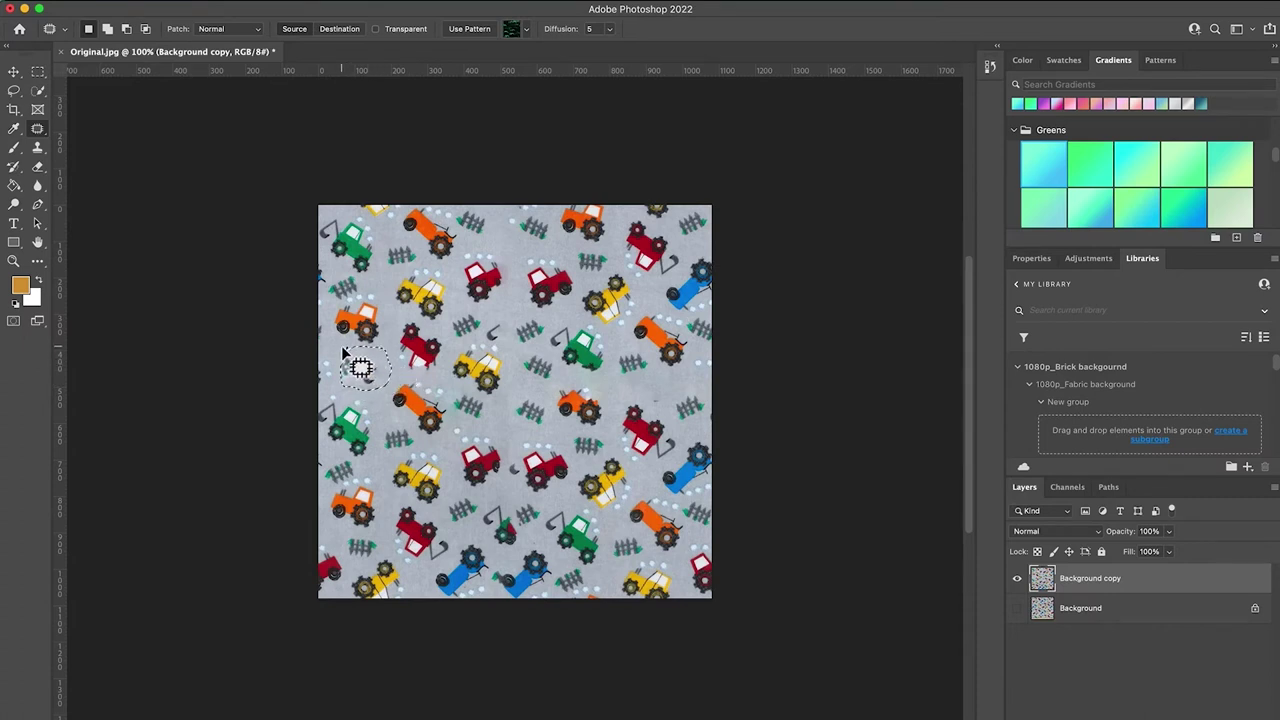
pyautogui.moveTo(341, 352)
pyautogui.mouseDown()
pyautogui.moveTo(360, 377)
pyautogui.moveTo(336, 388)
pyautogui.mouseUp()
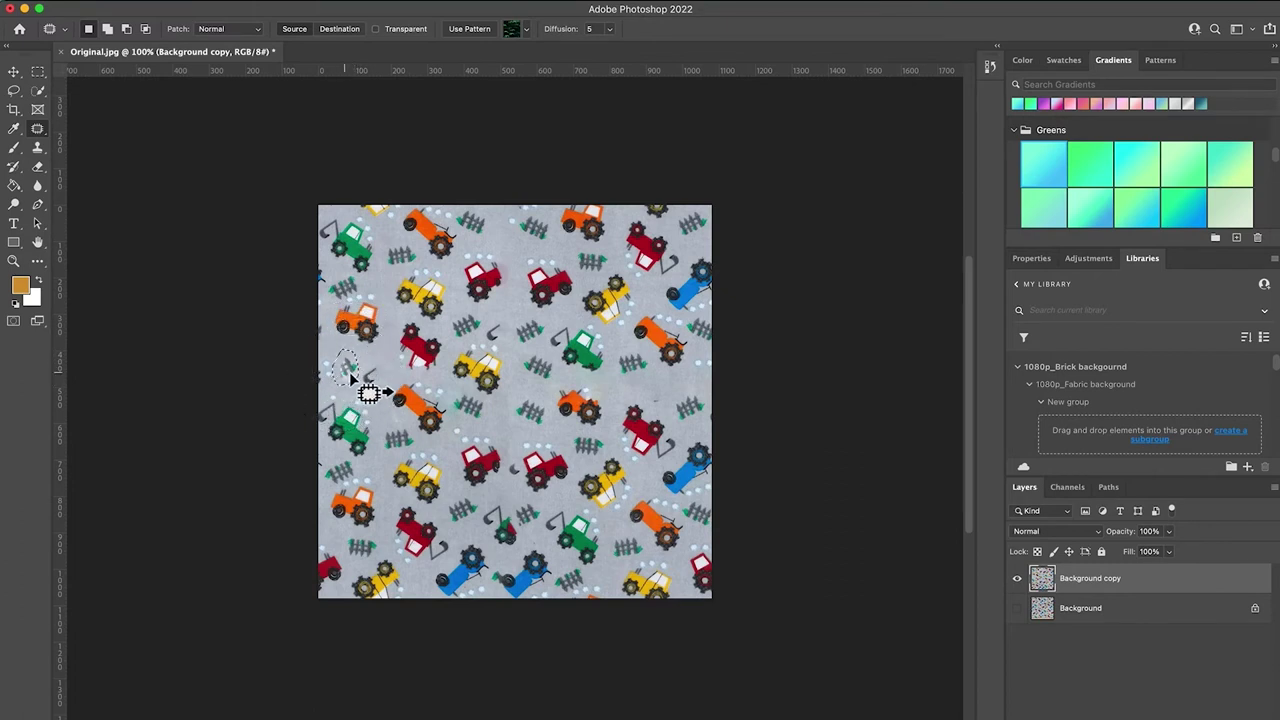
pyautogui.moveTo(350, 374); pyautogui.dragTo(510, 312)
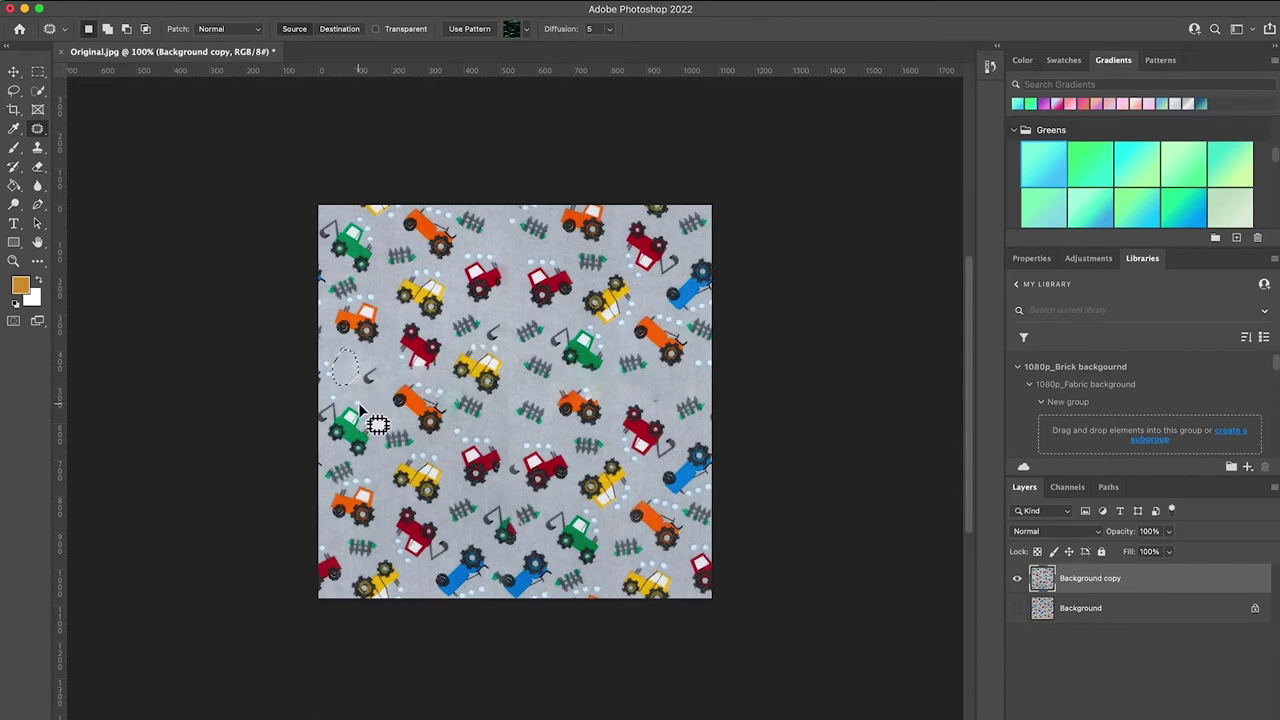
pyautogui.press('super+d')
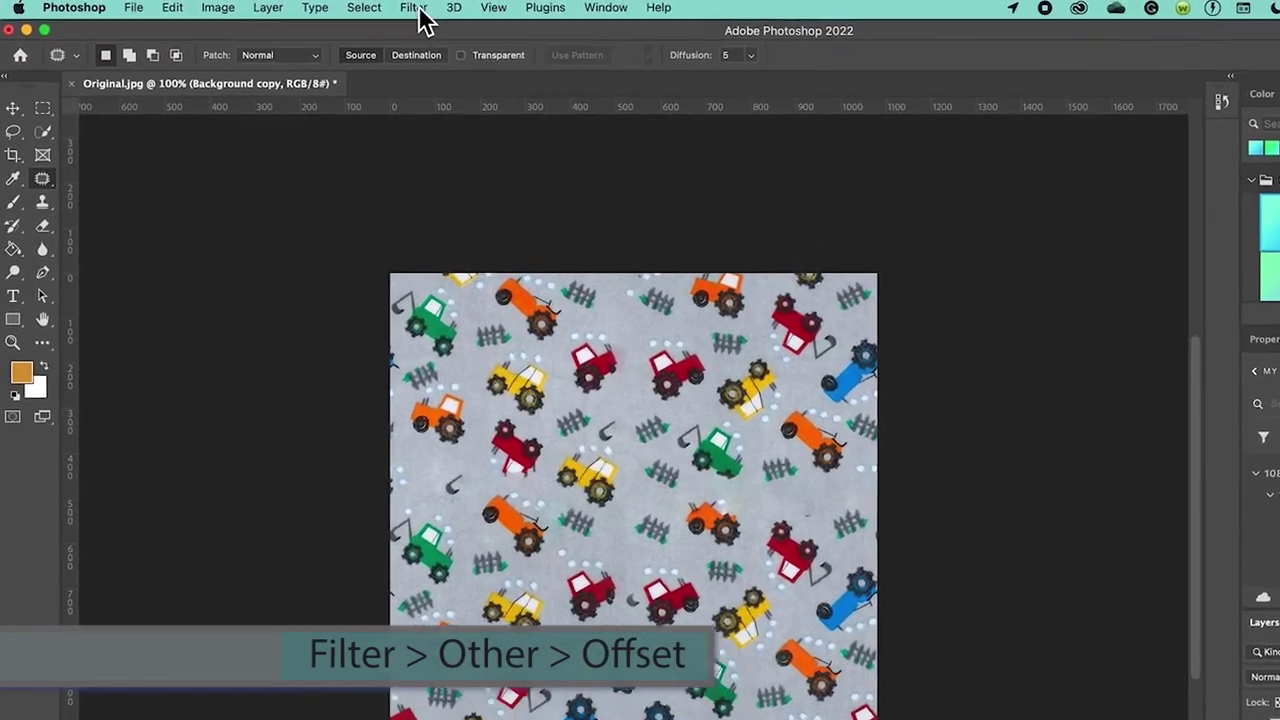
# - Reopen the Offset filter from Filter > Other with Wrap Around previewed
pyautogui.click(416, 9)
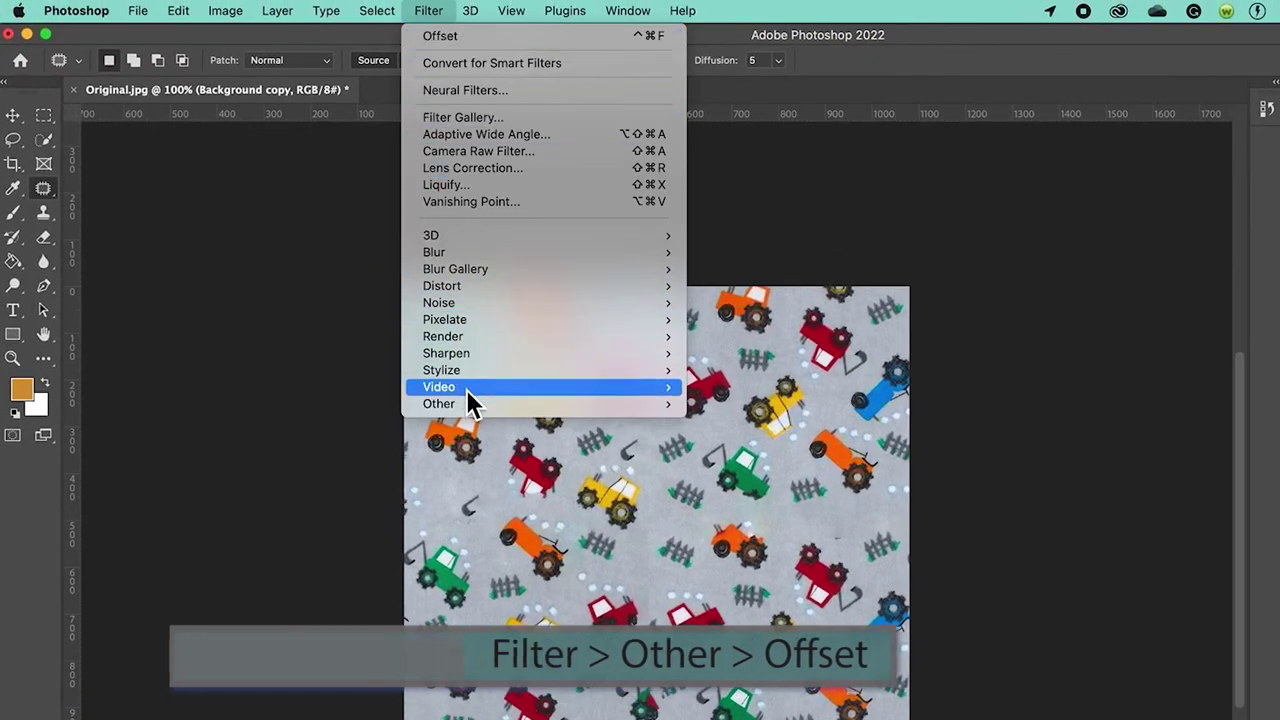
pyautogui.moveTo(472, 405)
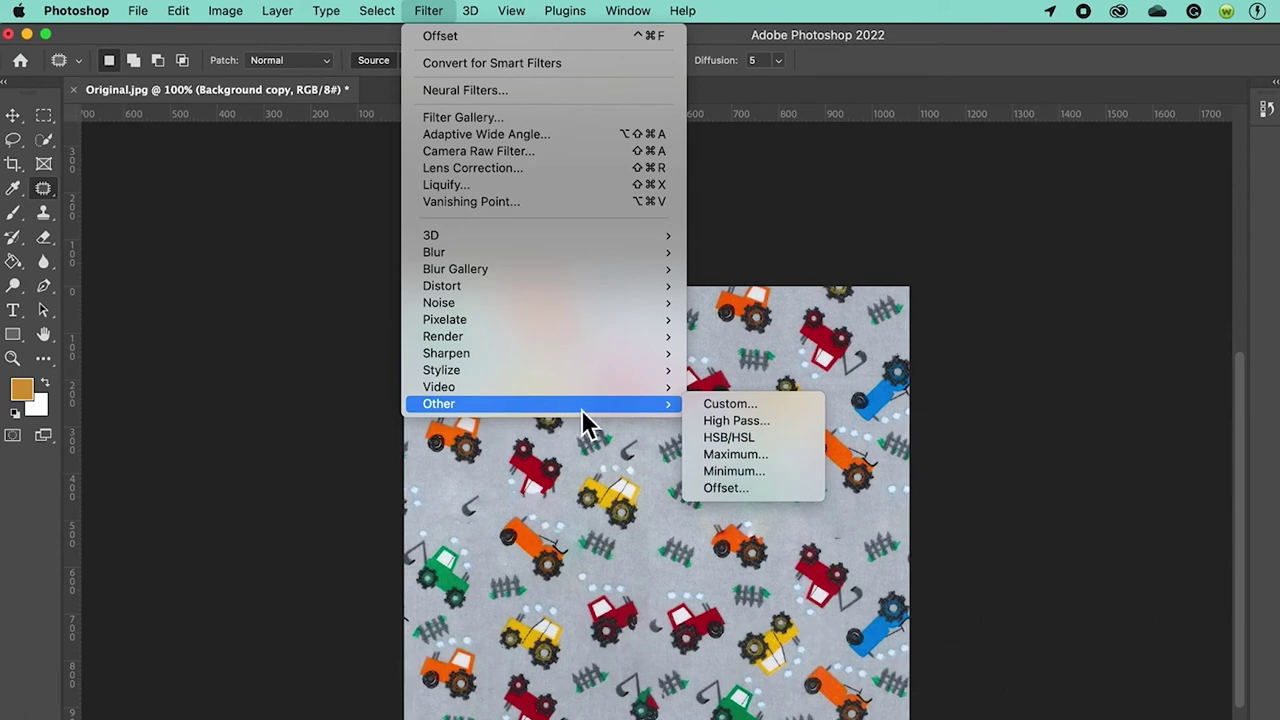
pyautogui.click(771, 490)
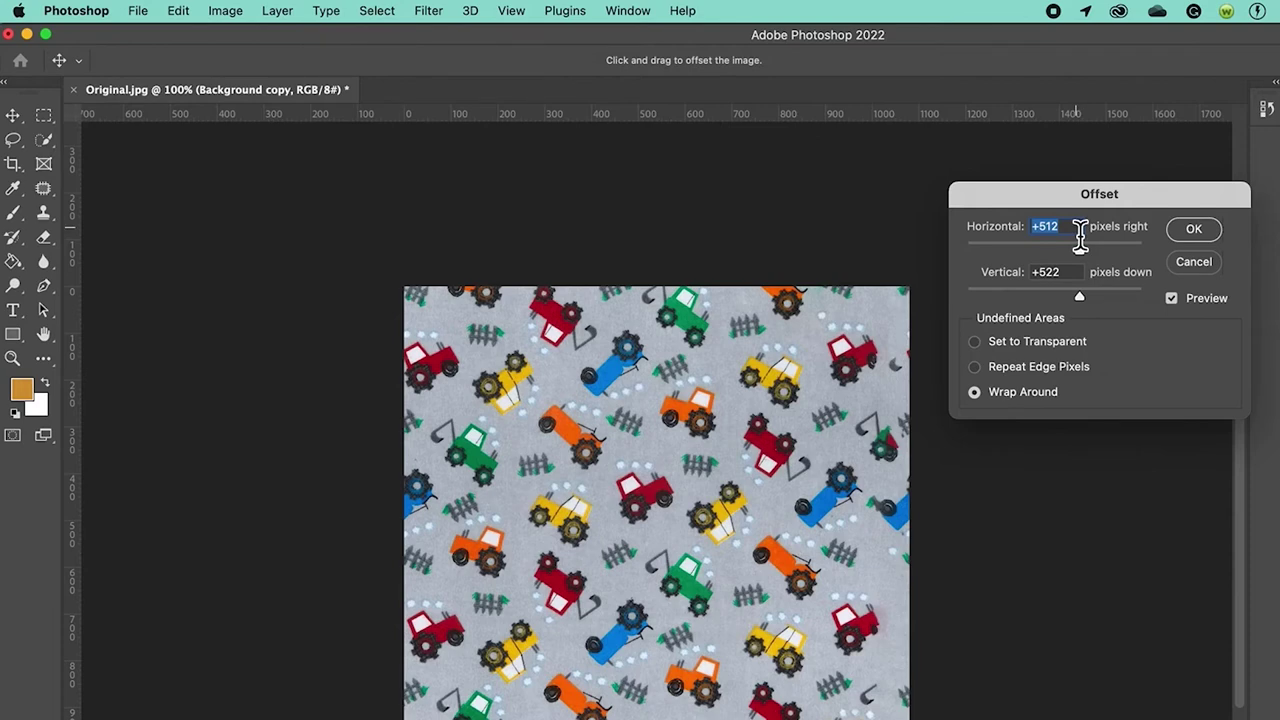
# - Apply an Offset of +983 right and +116 down with Wrap Around
pyautogui.write('0')
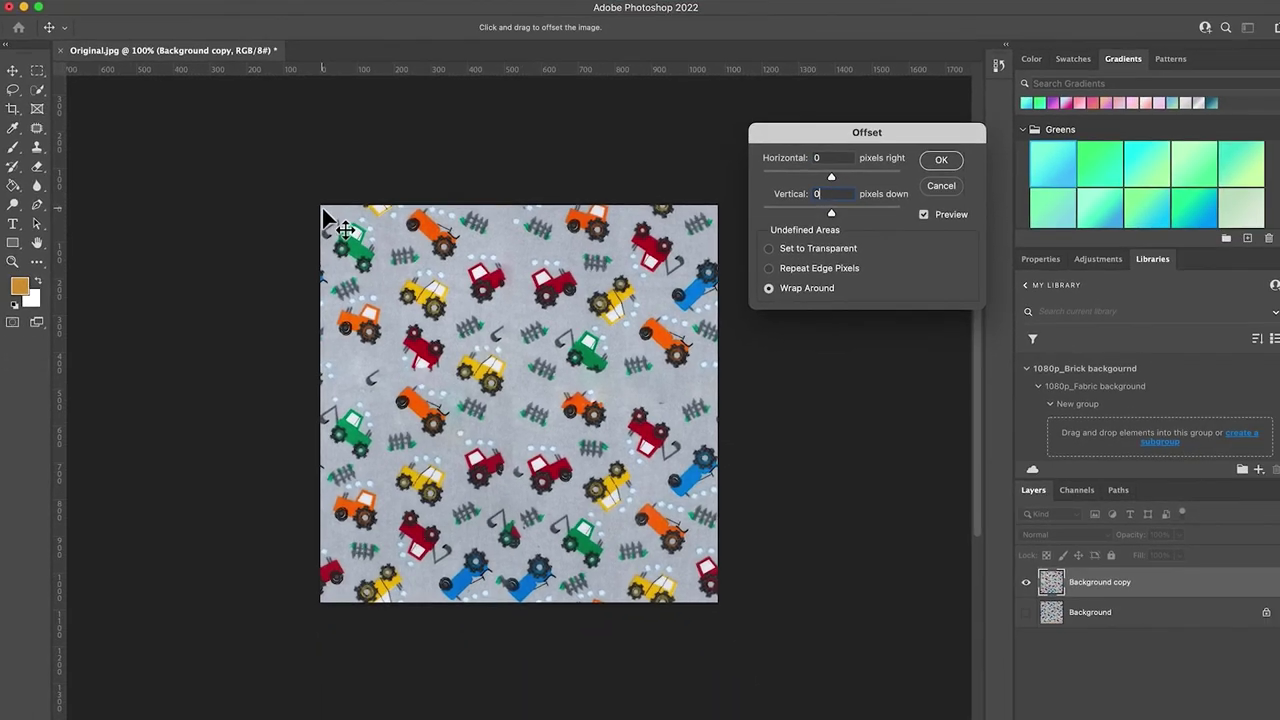
pyautogui.moveTo(322, 210); pyautogui.dragTo(514, 396)
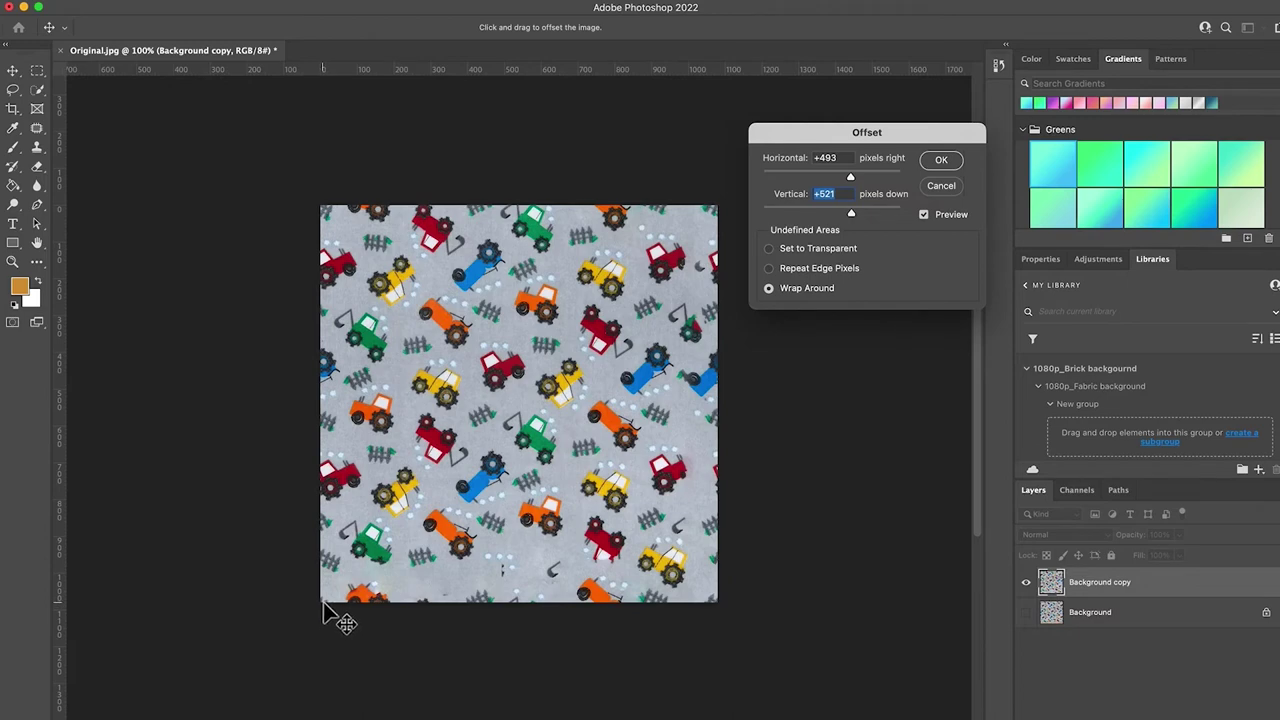
pyautogui.moveTo(322, 608); pyautogui.dragTo(600, 455)
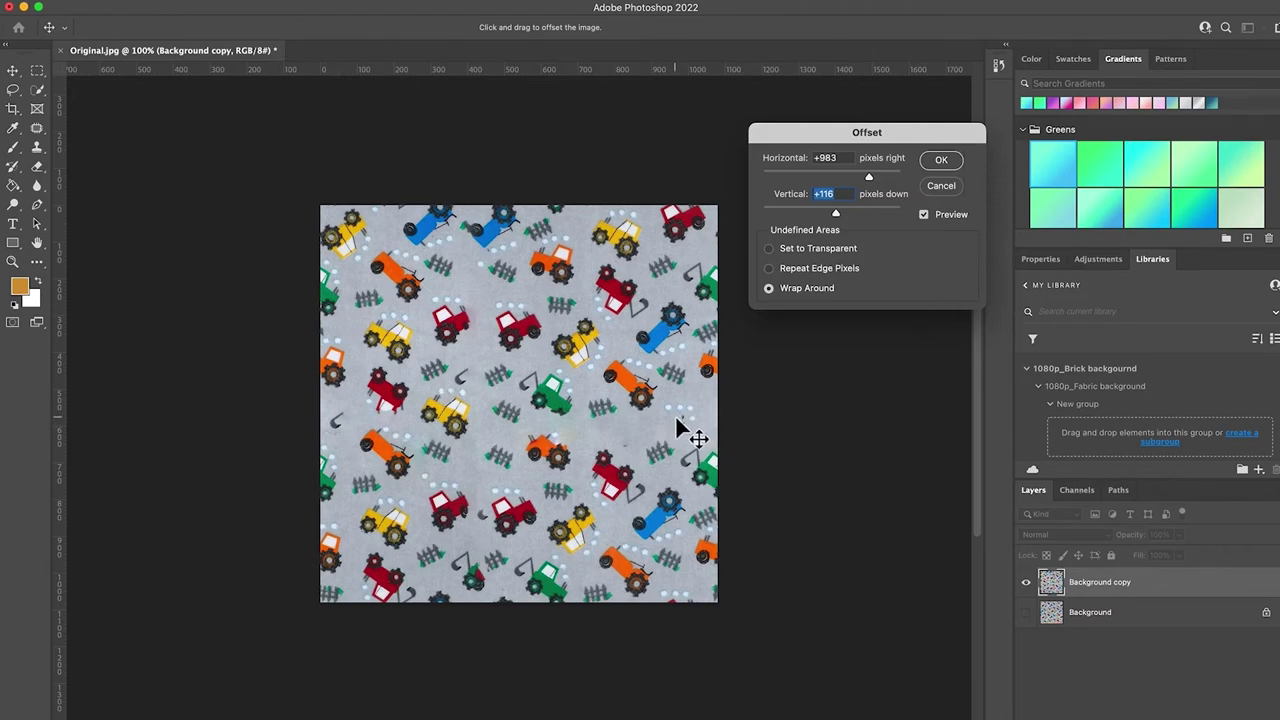
pyautogui.click(945, 160)
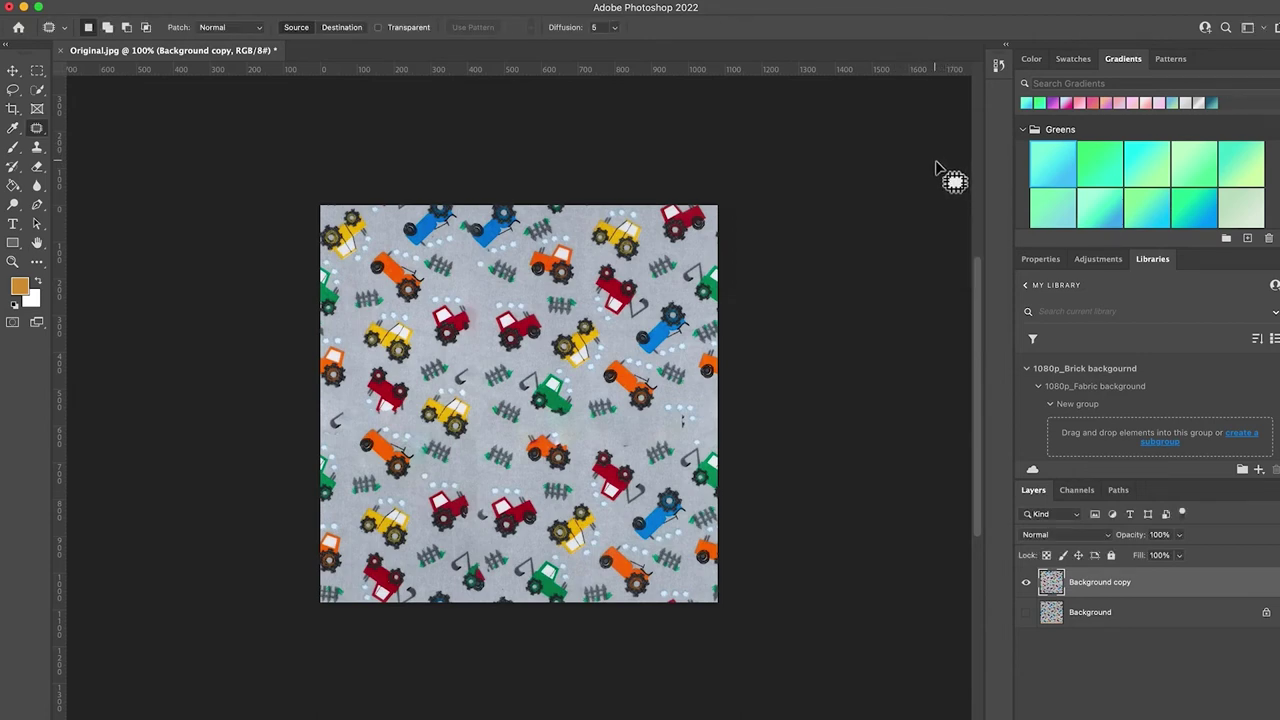
# - With the Patch Tool, patch the seam spots right of the green tractor with nearby fabric
pyautogui.rightClick(44, 140)
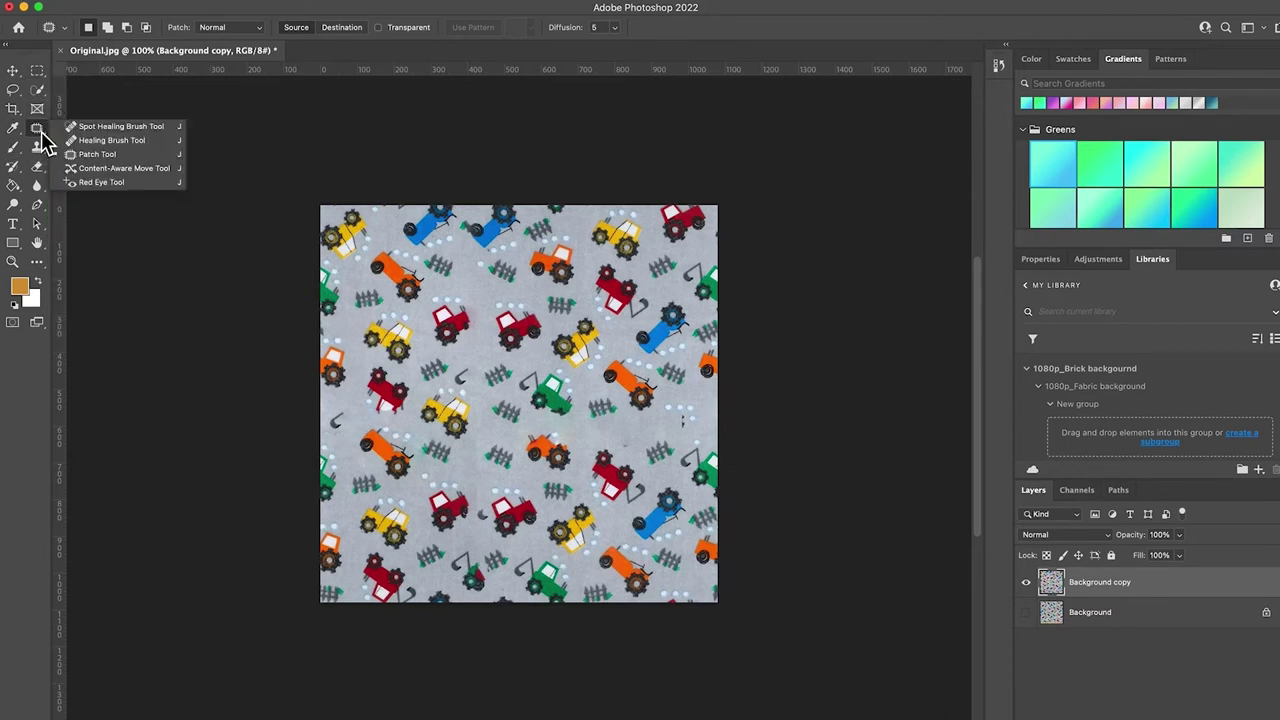
pyautogui.click(122, 156)
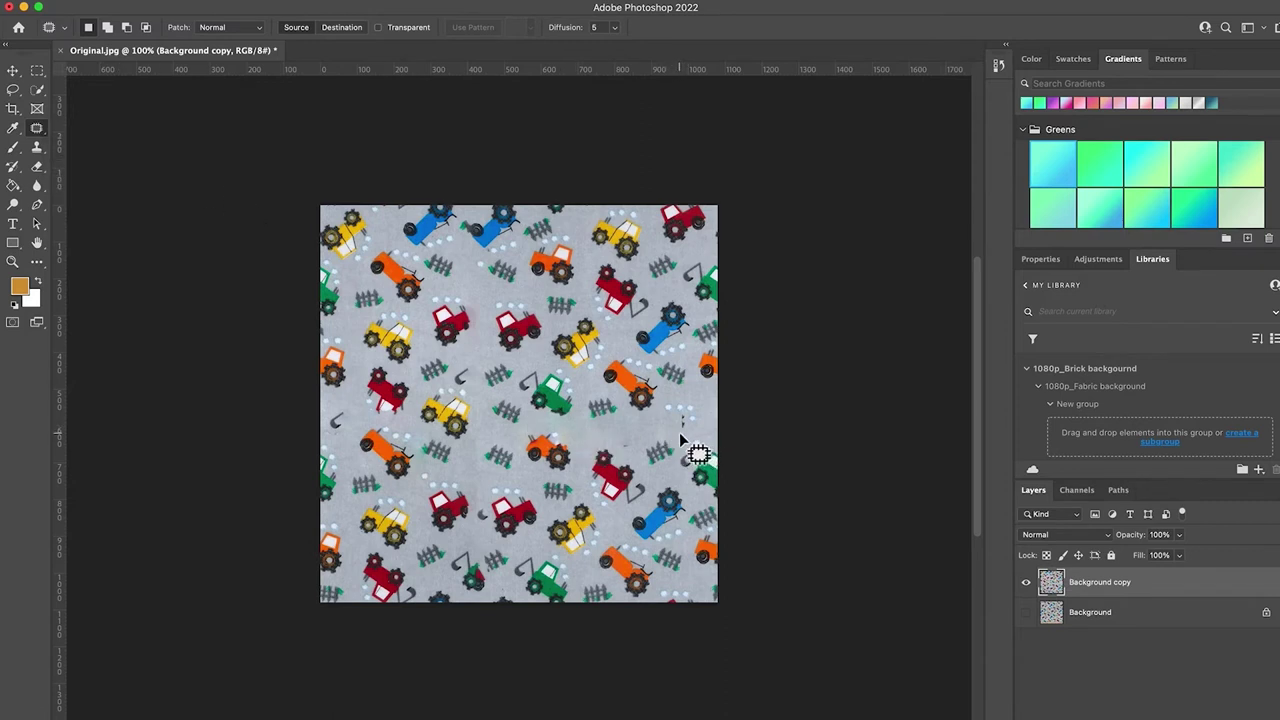
pyautogui.moveTo(680, 440)
pyautogui.mouseDown()
pyautogui.moveTo(694, 403)
pyautogui.moveTo(663, 405)
pyautogui.moveTo(659, 422)
pyautogui.moveTo(681, 437)
pyautogui.moveTo(702, 390)
pyautogui.moveTo(693, 416)
pyautogui.moveTo(661, 404)
pyautogui.moveTo(613, 410)
pyautogui.mouseUp()
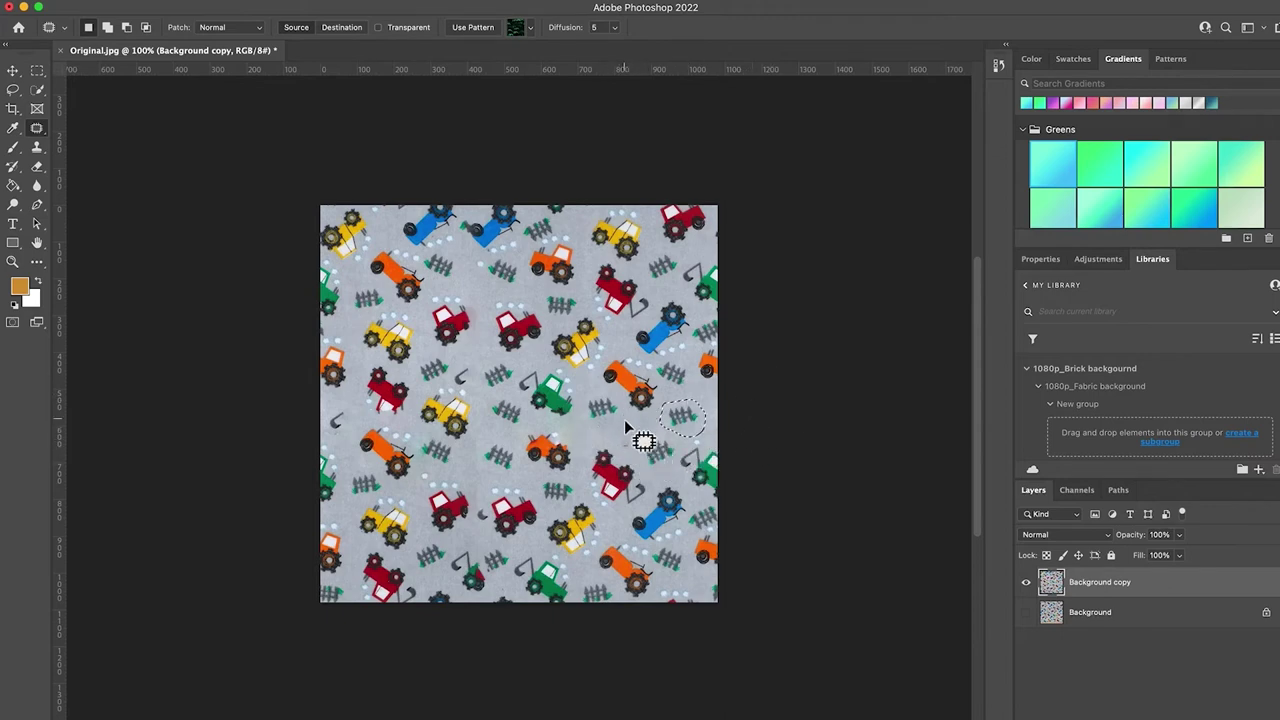
pyautogui.moveTo(627, 430)
pyautogui.mouseDown()
pyautogui.moveTo(619, 462)
pyautogui.moveTo(612, 448)
pyautogui.moveTo(626, 420)
pyautogui.moveTo(626, 444)
pyautogui.moveTo(606, 412)
pyautogui.moveTo(598, 429)
pyautogui.moveTo(517, 425)
pyautogui.moveTo(504, 379)
pyautogui.moveTo(469, 369)
pyautogui.mouseUp()
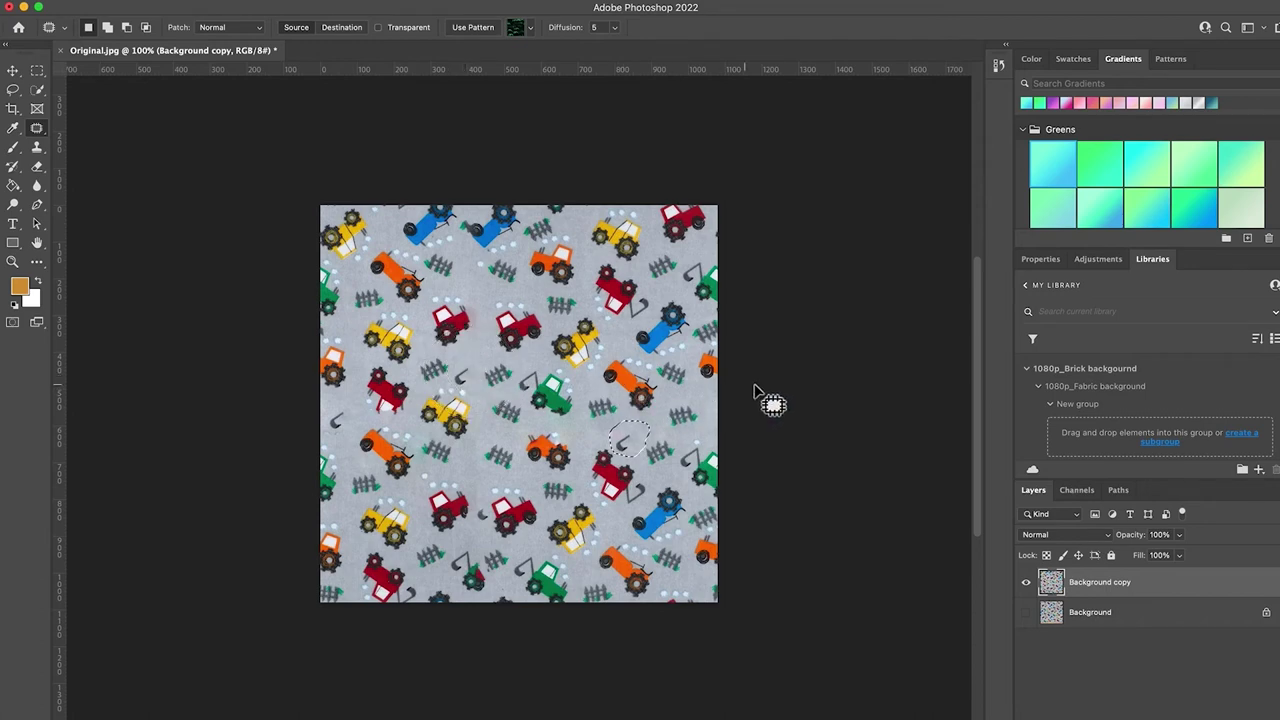
pyautogui.click(632, 510)
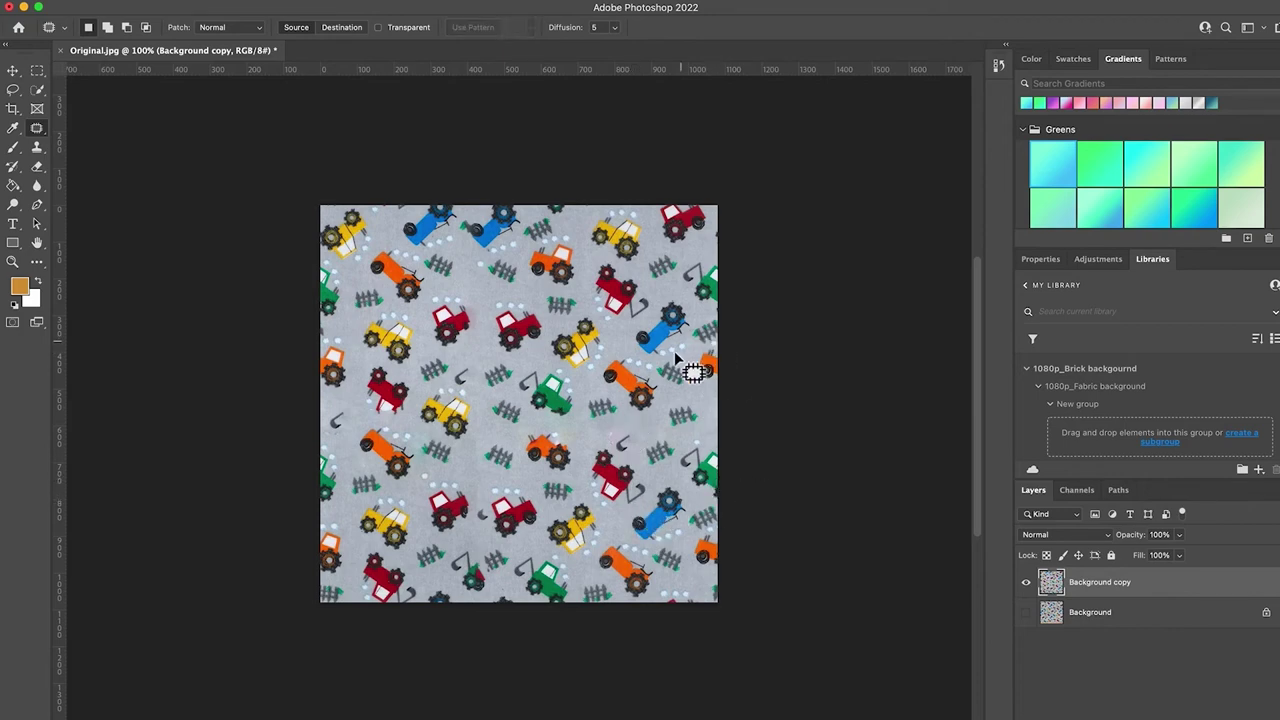
pyautogui.moveTo(630, 470)
pyautogui.mouseDown()
pyautogui.moveTo(585, 445)
pyautogui.moveTo(615, 383)
pyautogui.moveTo(630, 468)
pyautogui.moveTo(616, 436)
pyautogui.moveTo(590, 442)
pyautogui.mouseUp()
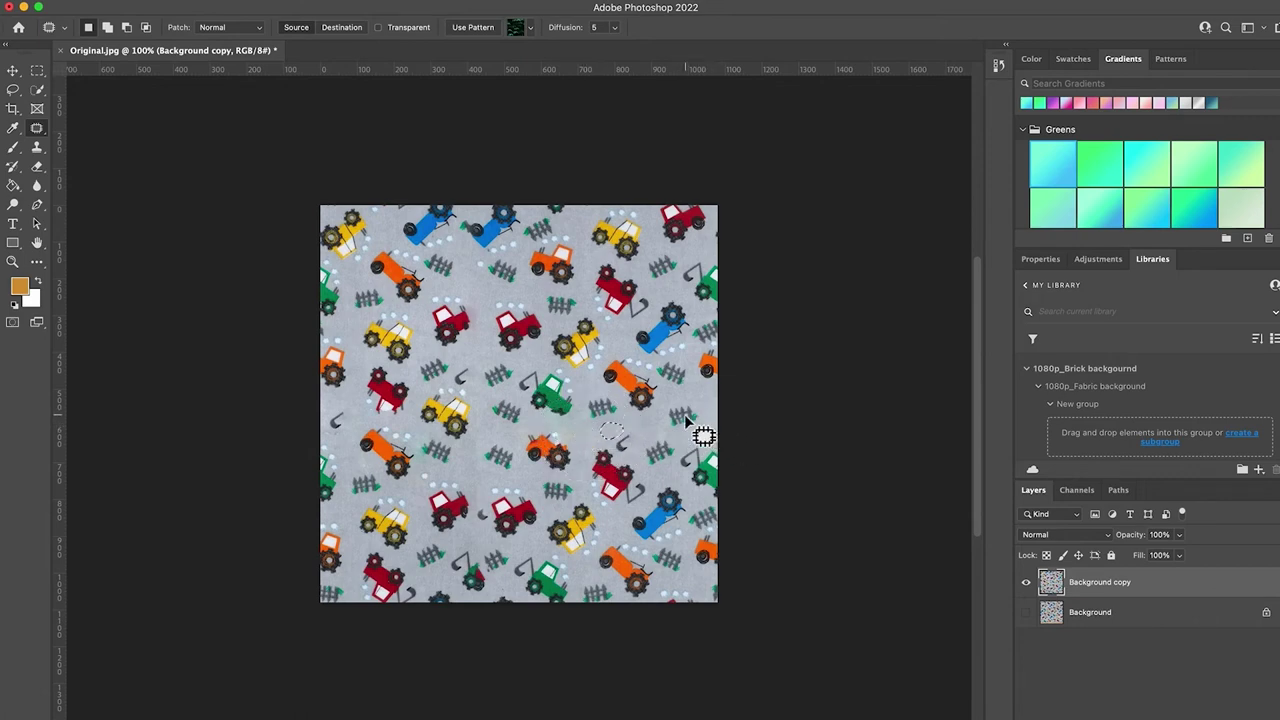
pyautogui.hotkey('ctrl', 'd')
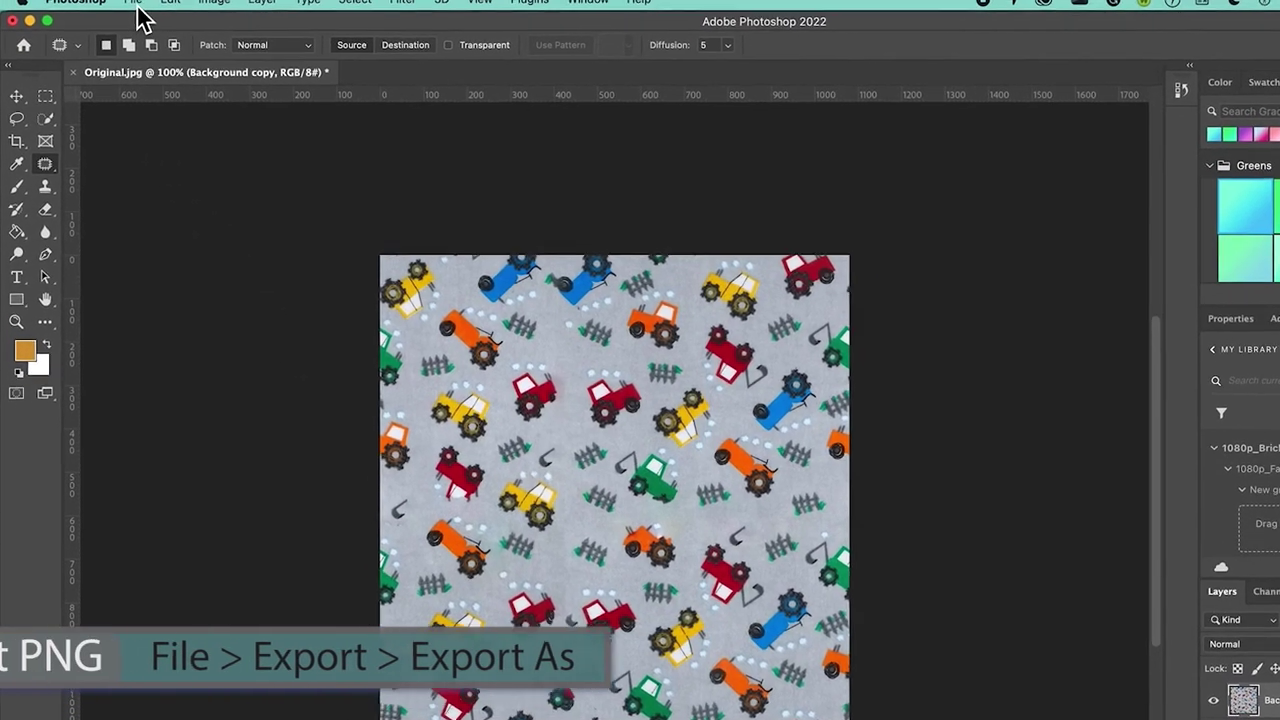
# - Open the File > Export menu to reach Export As
pyautogui.click(123, 1)
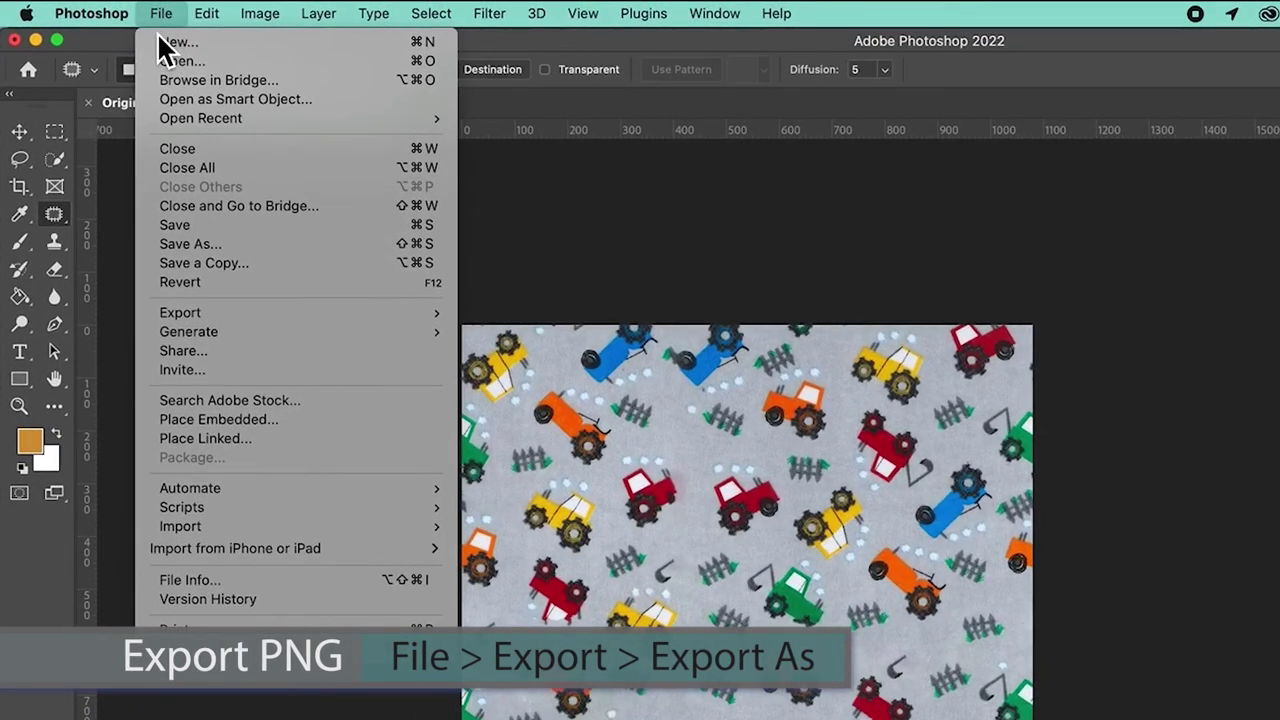
pyautogui.moveTo(199, 318)
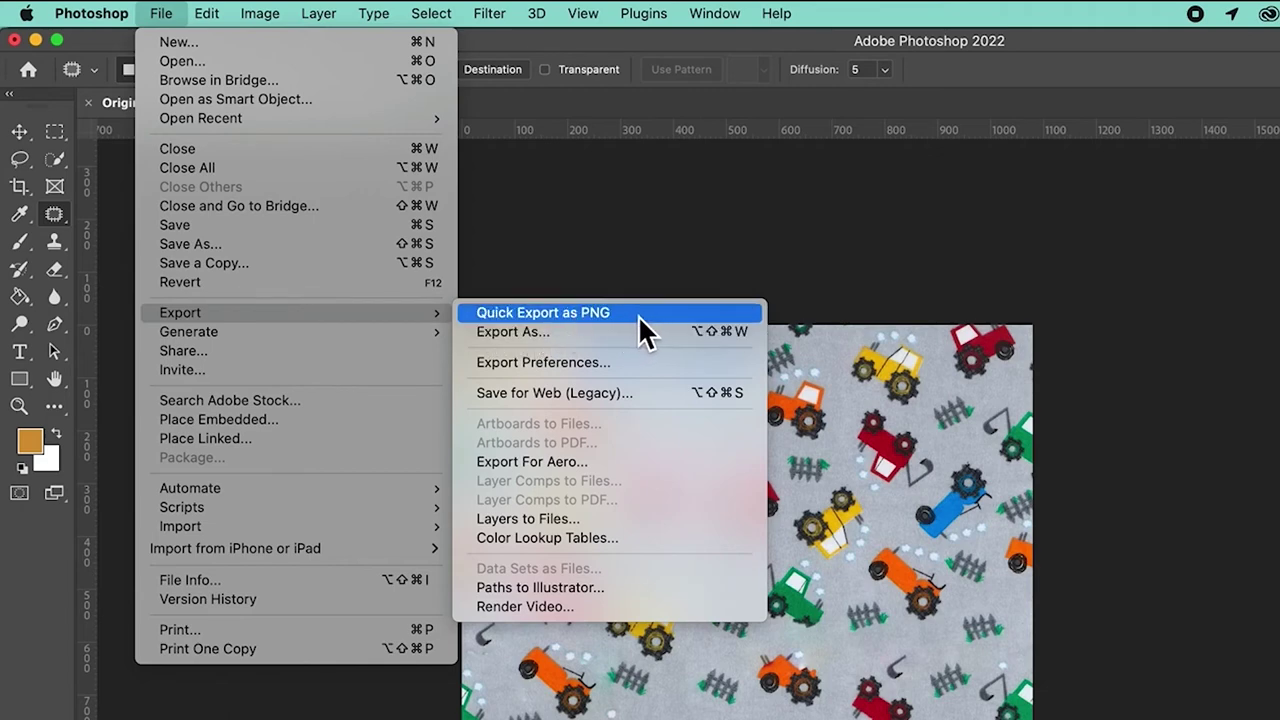
# - Export the pattern via Export As as Fixed.png into Desktop > Clo fabrics
pyautogui.click(586, 333)
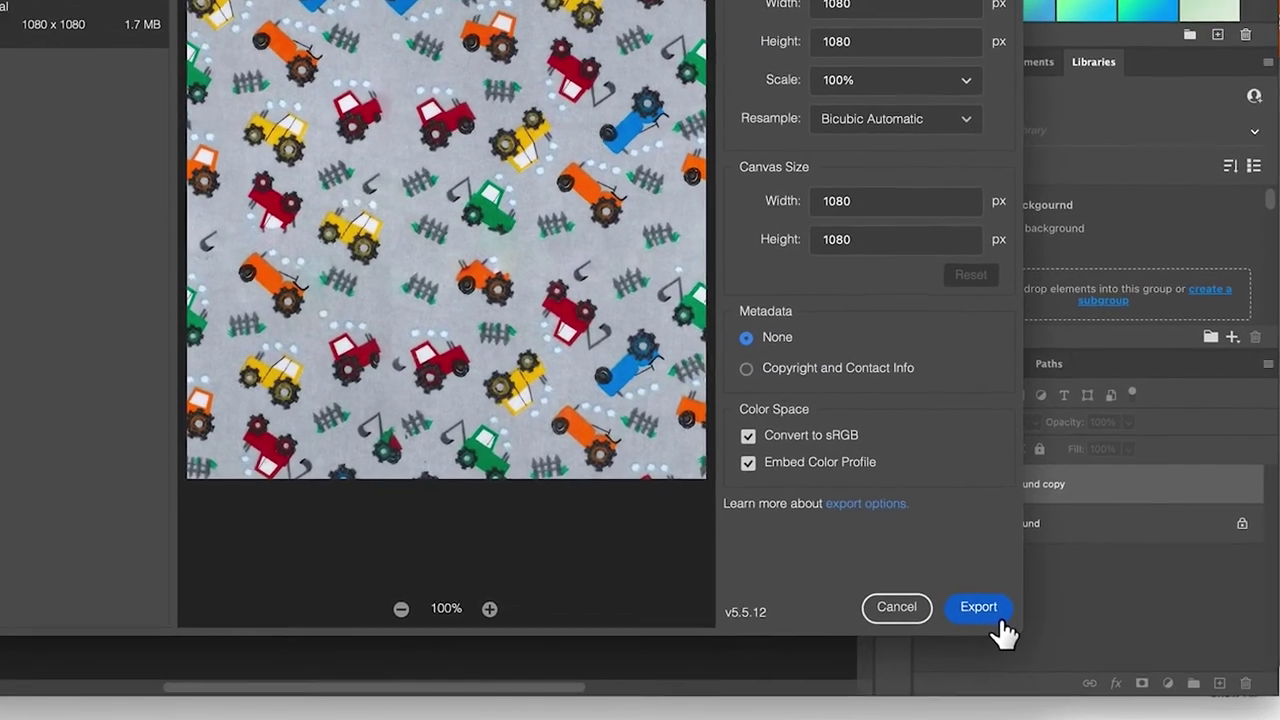
pyautogui.click(996, 618)
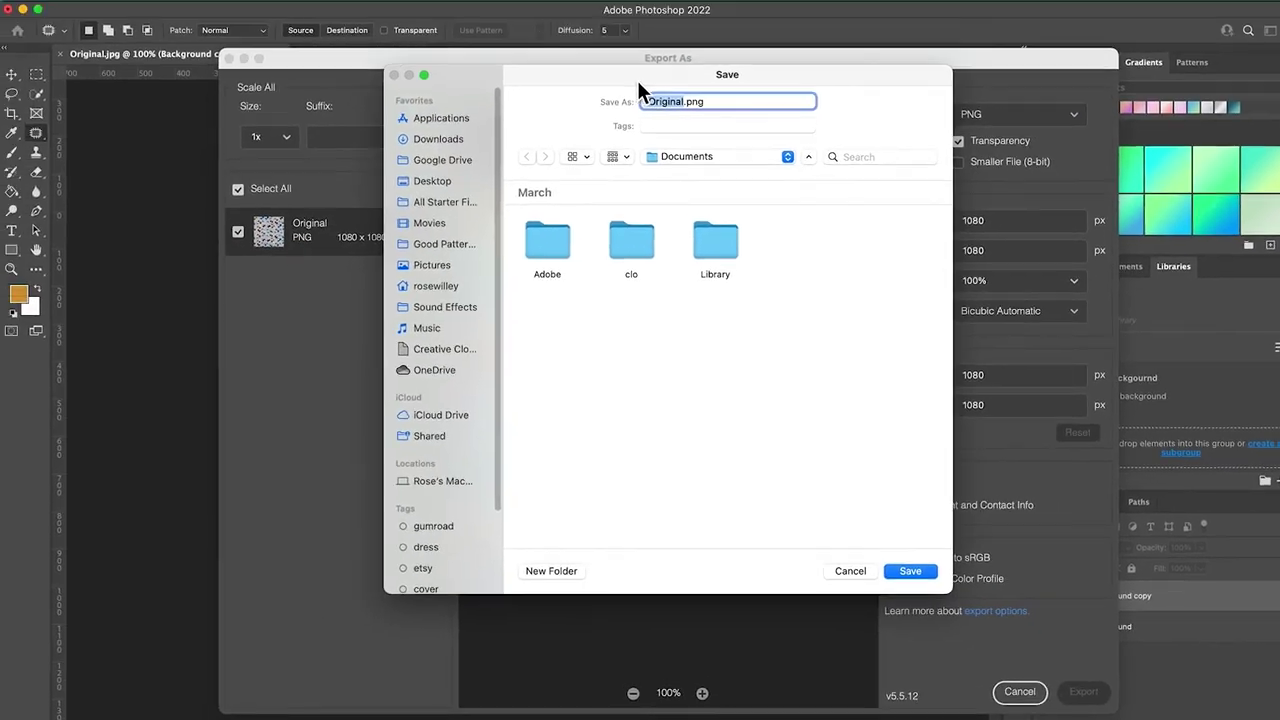
pyautogui.write('Fixed')
pyautogui.click(450, 183)
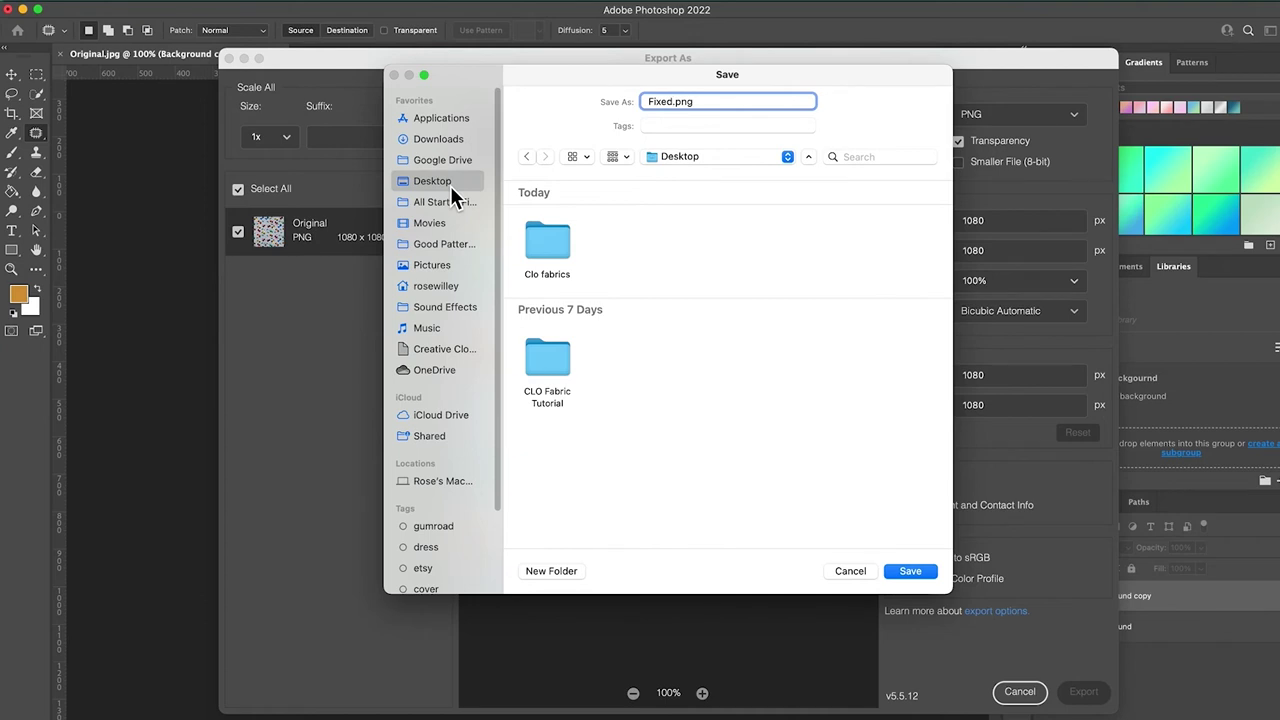
pyautogui.click(560, 238)
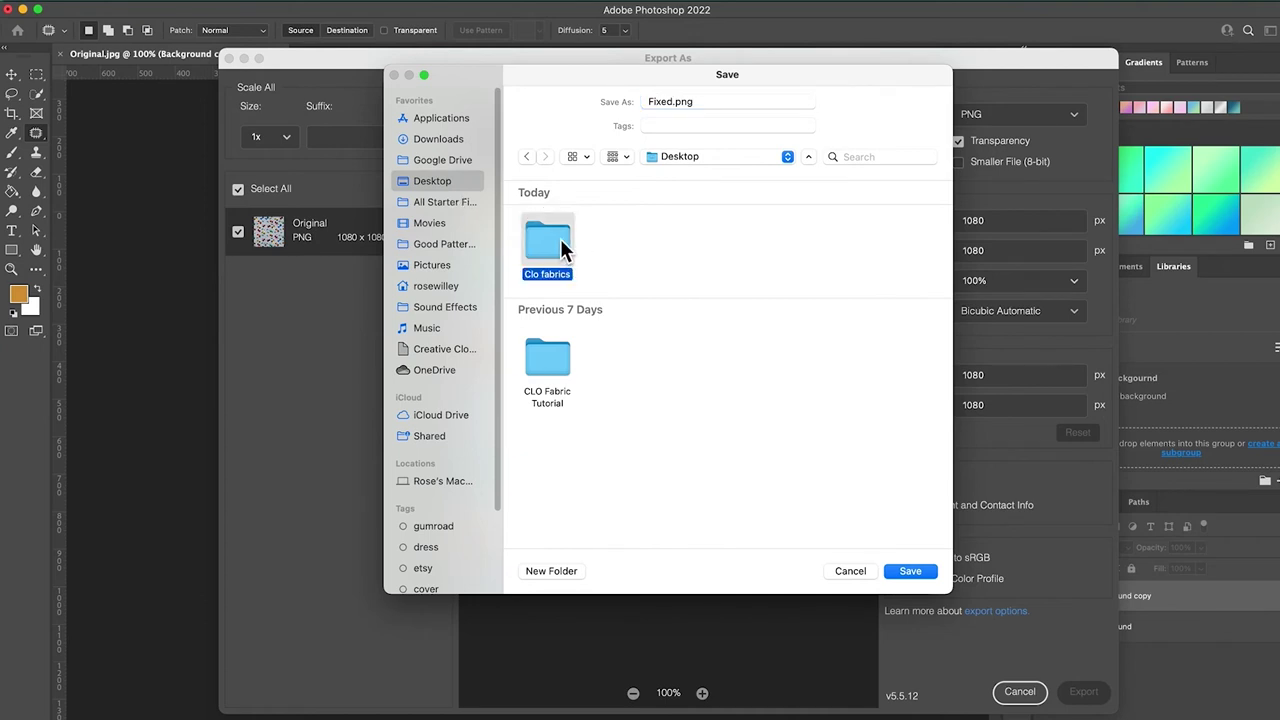
pyautogui.click(928, 574)
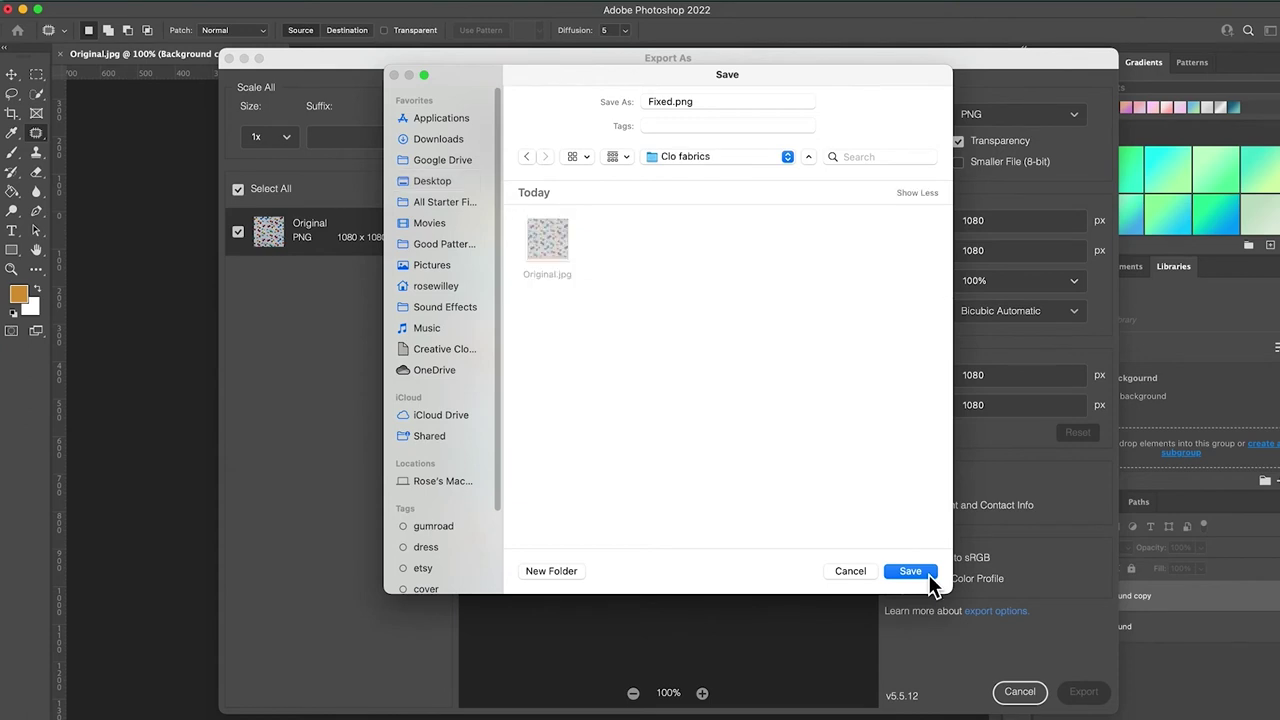
pyautogui.click(910, 571)
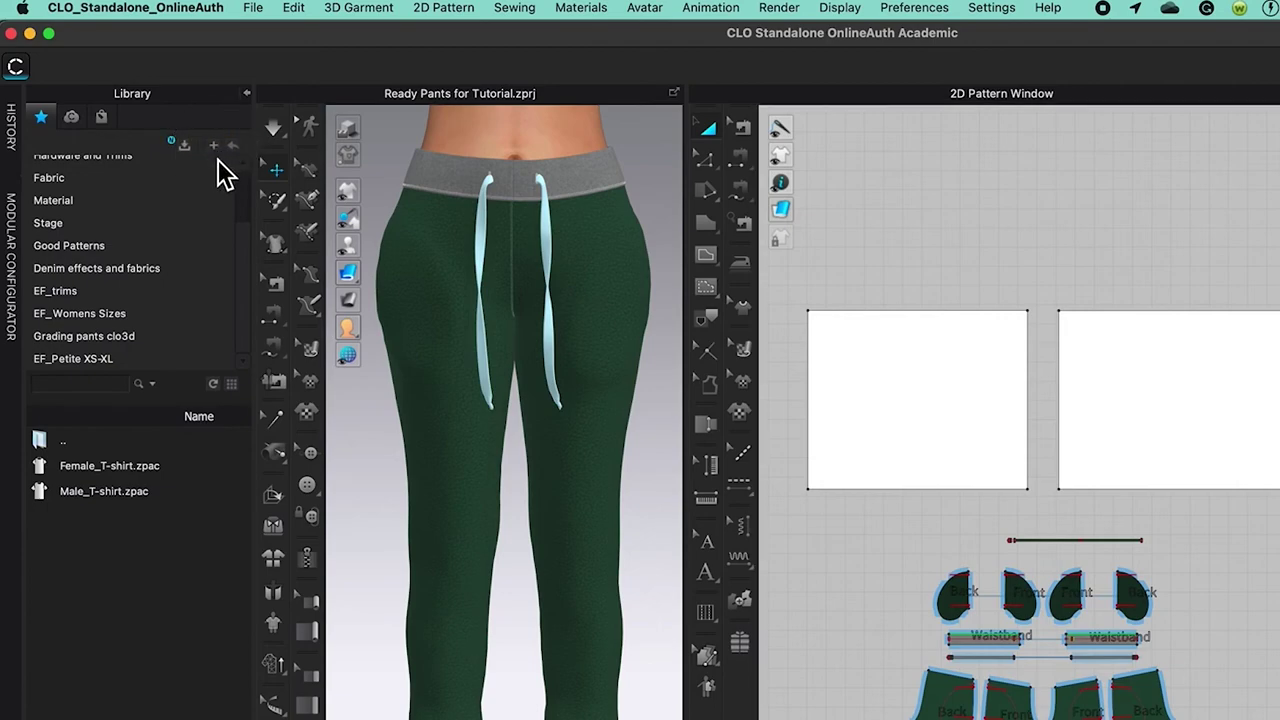
# - Add the Desktop > Clo fabrics folder to the CLO Library
pyautogui.click(214, 147)
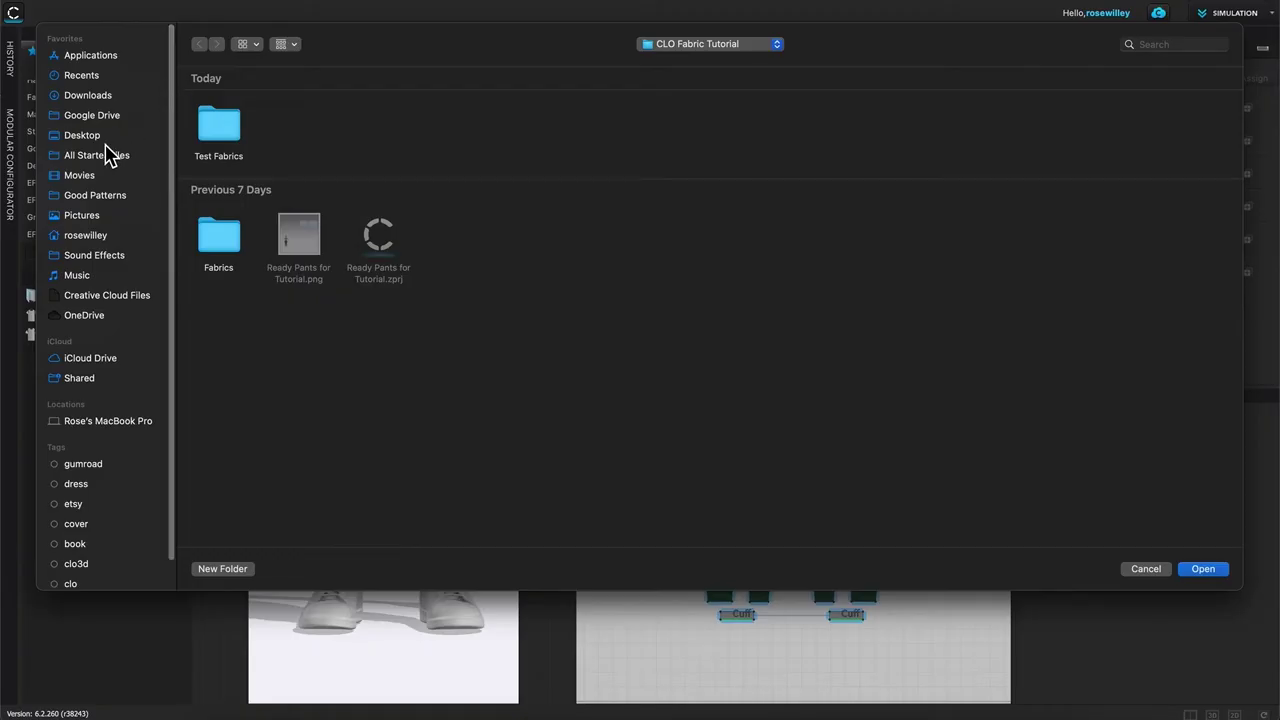
pyautogui.click(102, 140)
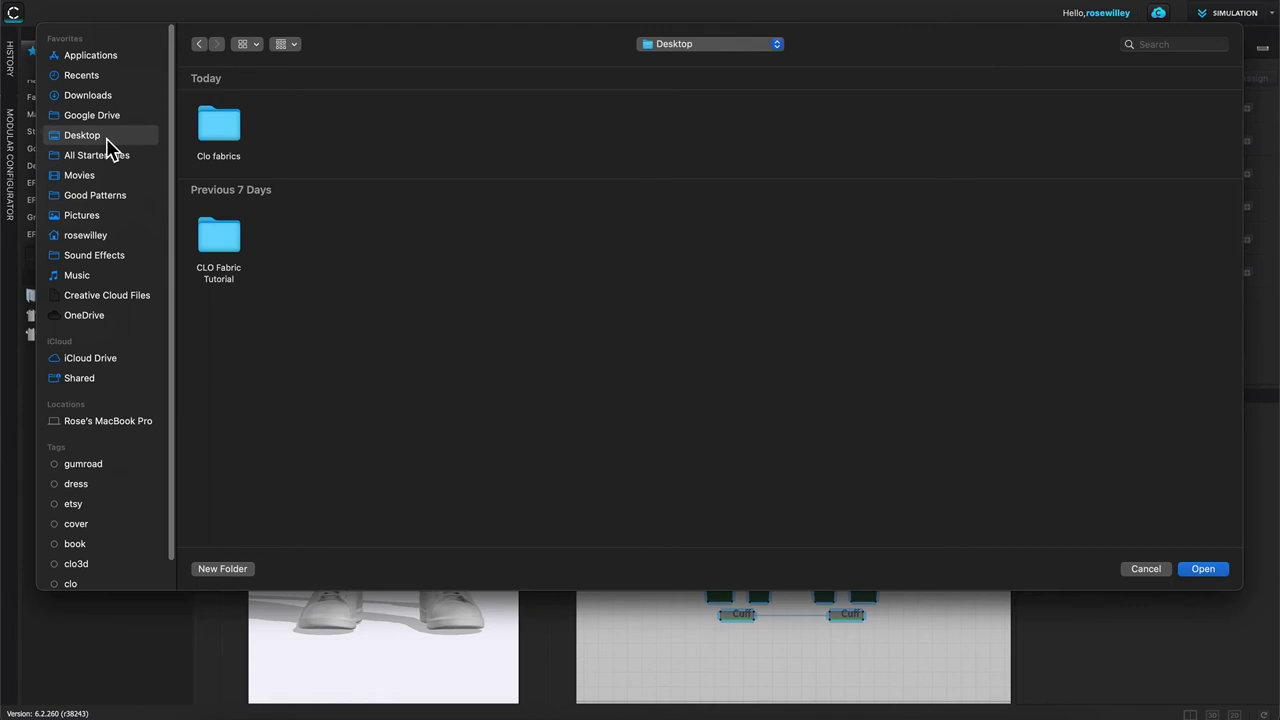
pyautogui.click(230, 135)
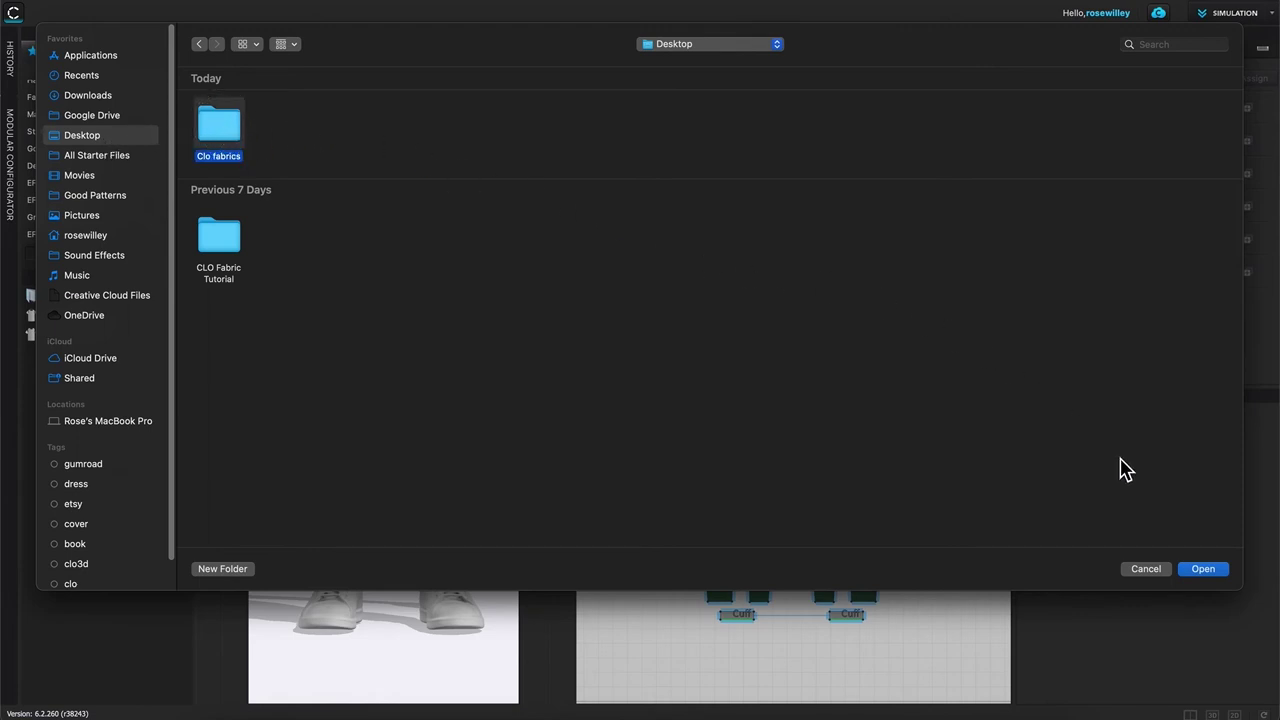
pyautogui.click(1222, 575)
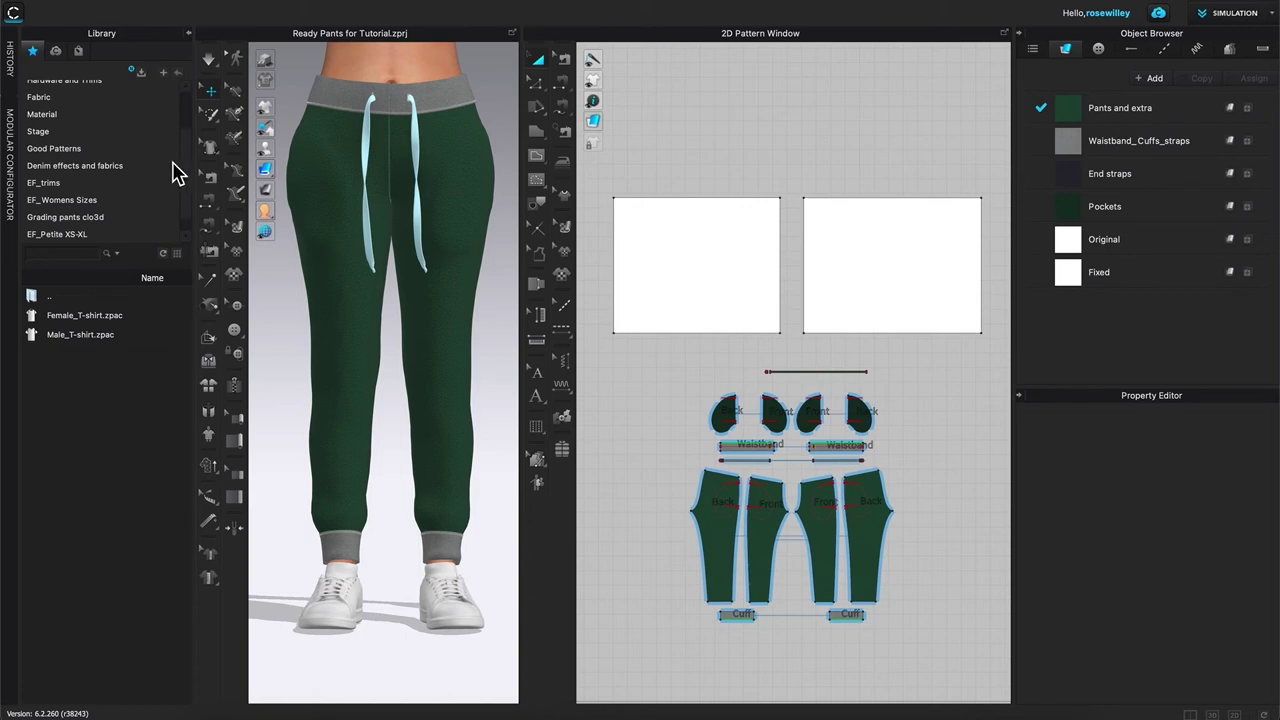
pyautogui.click(187, 196)
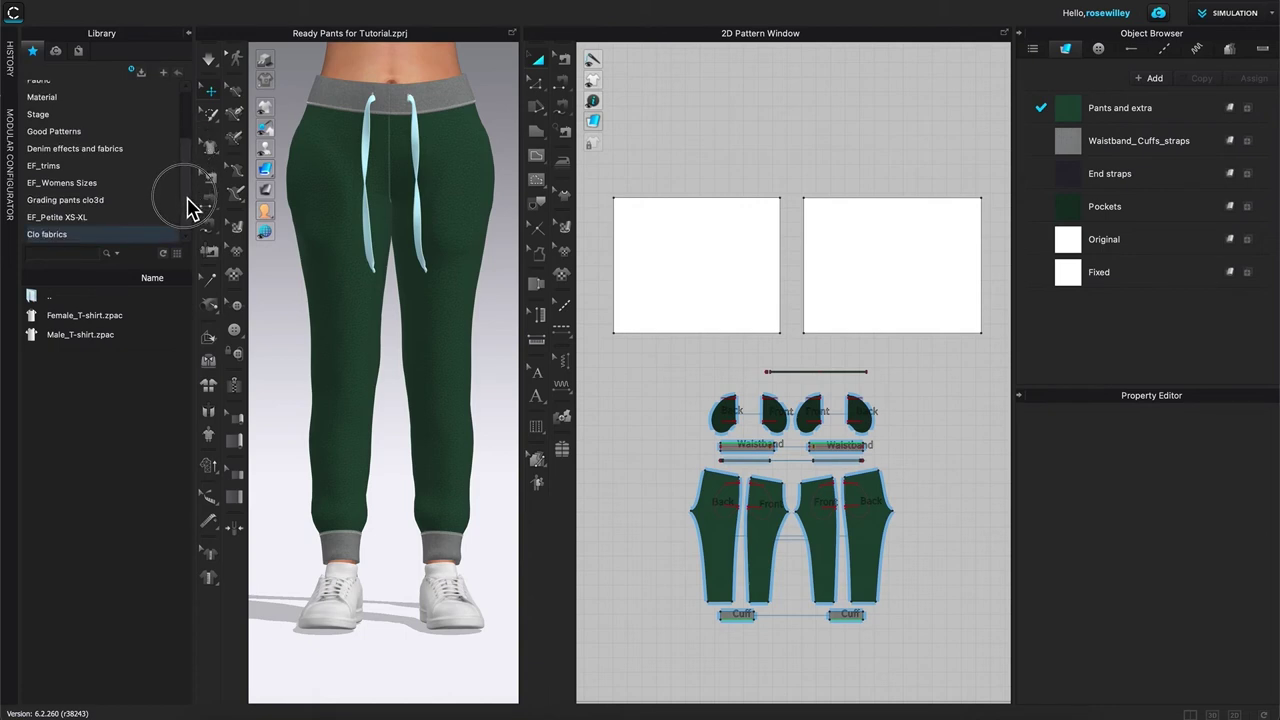
pyautogui.click(99, 236)
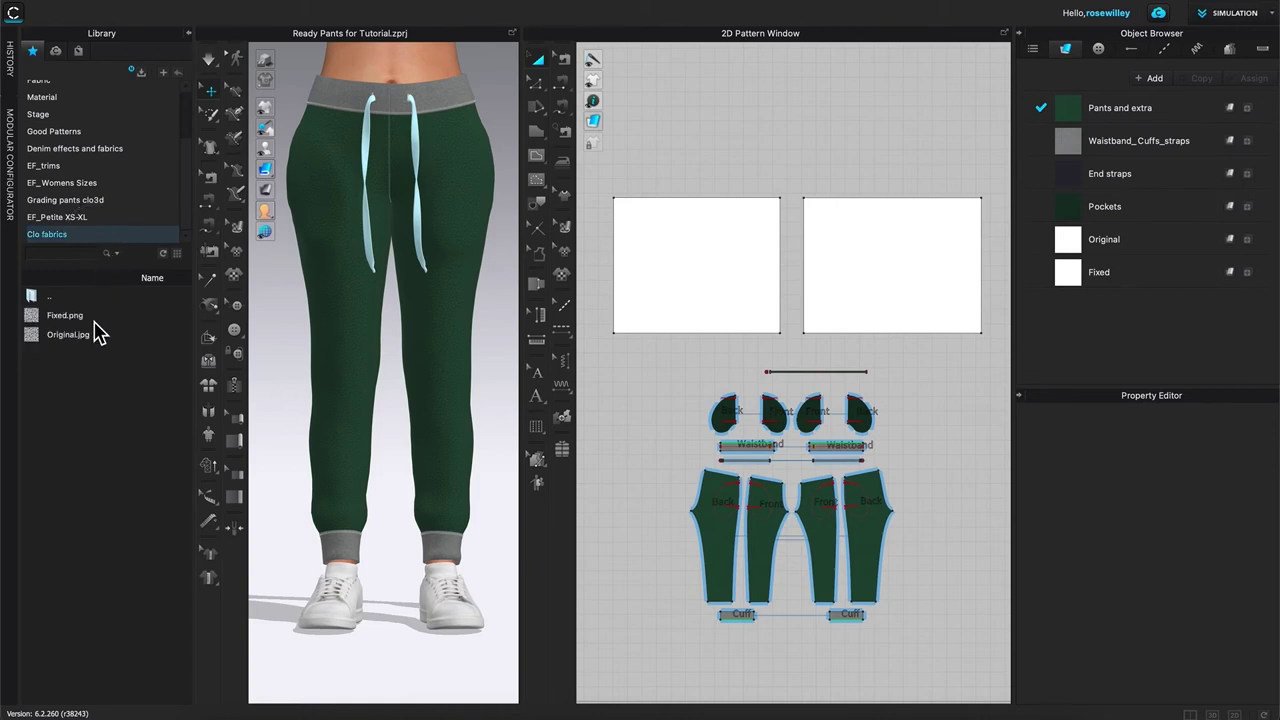
pyautogui.moveTo(85, 338)
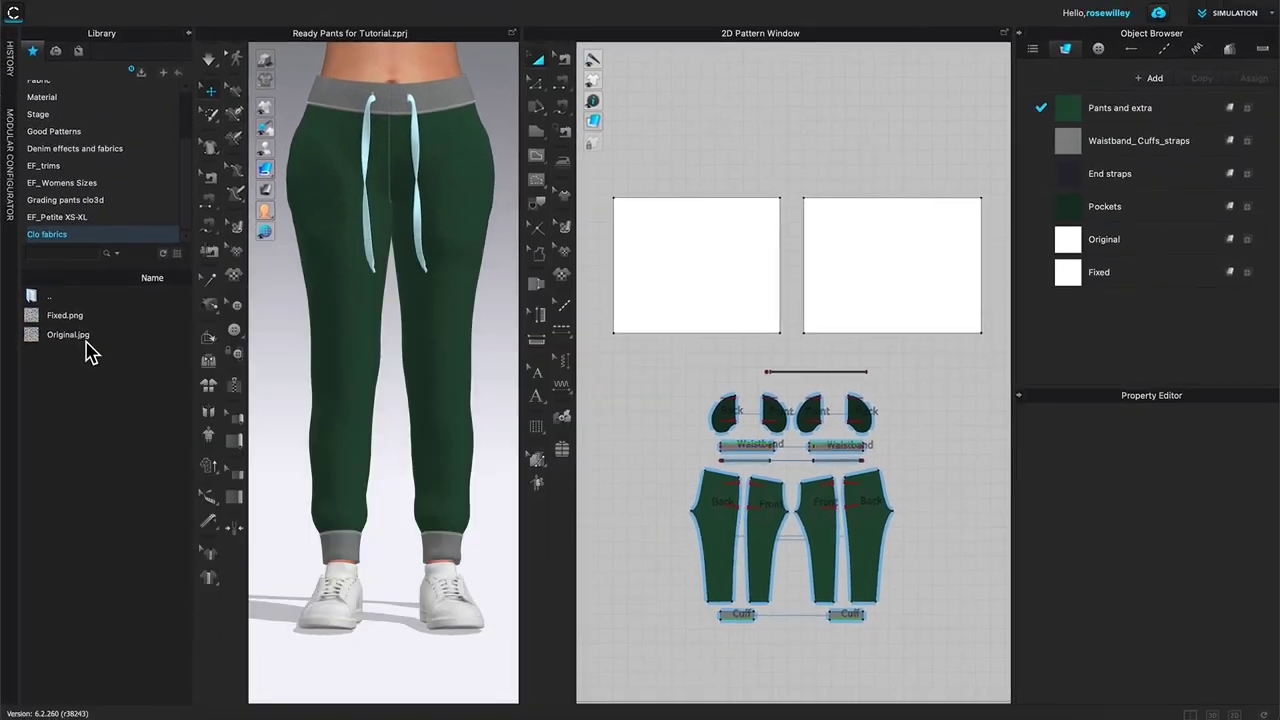
pyautogui.moveTo(78, 333)
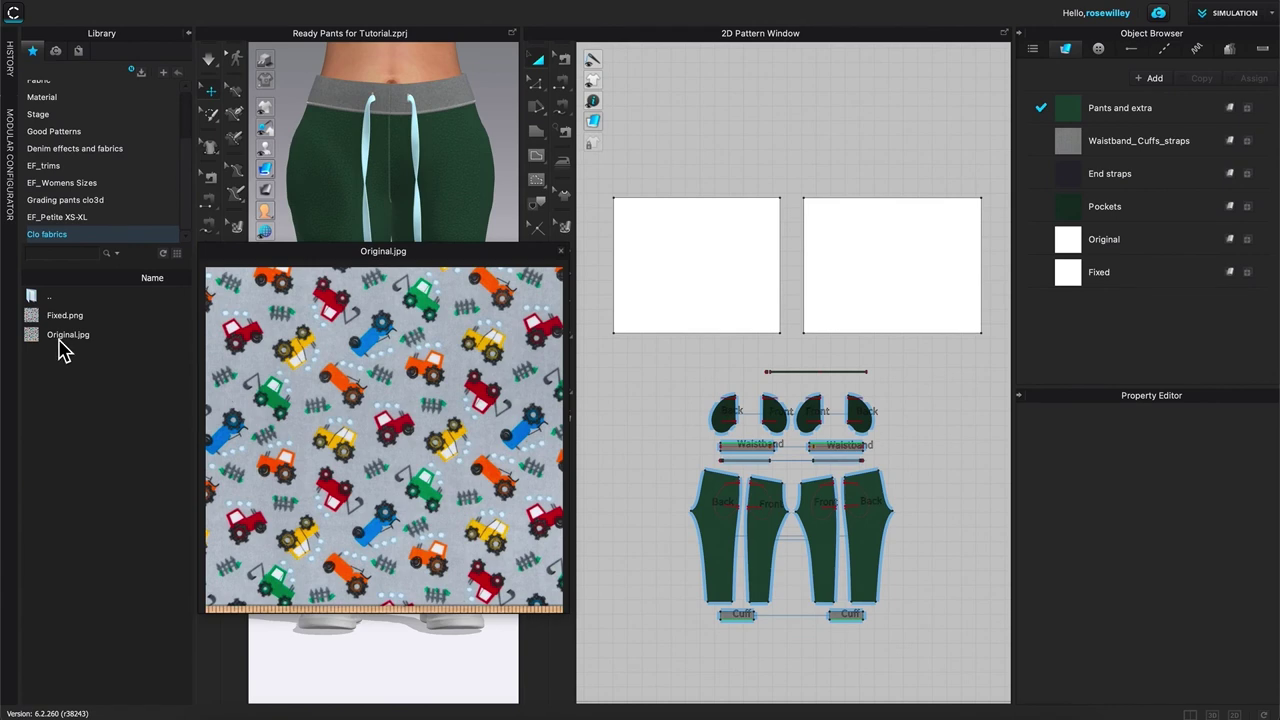
# - Apply Original.jpg from the Library to the left swatch as a Texture
pyautogui.click(36, 348)
pyautogui.moveTo(36, 350); pyautogui.dragTo(733, 260)
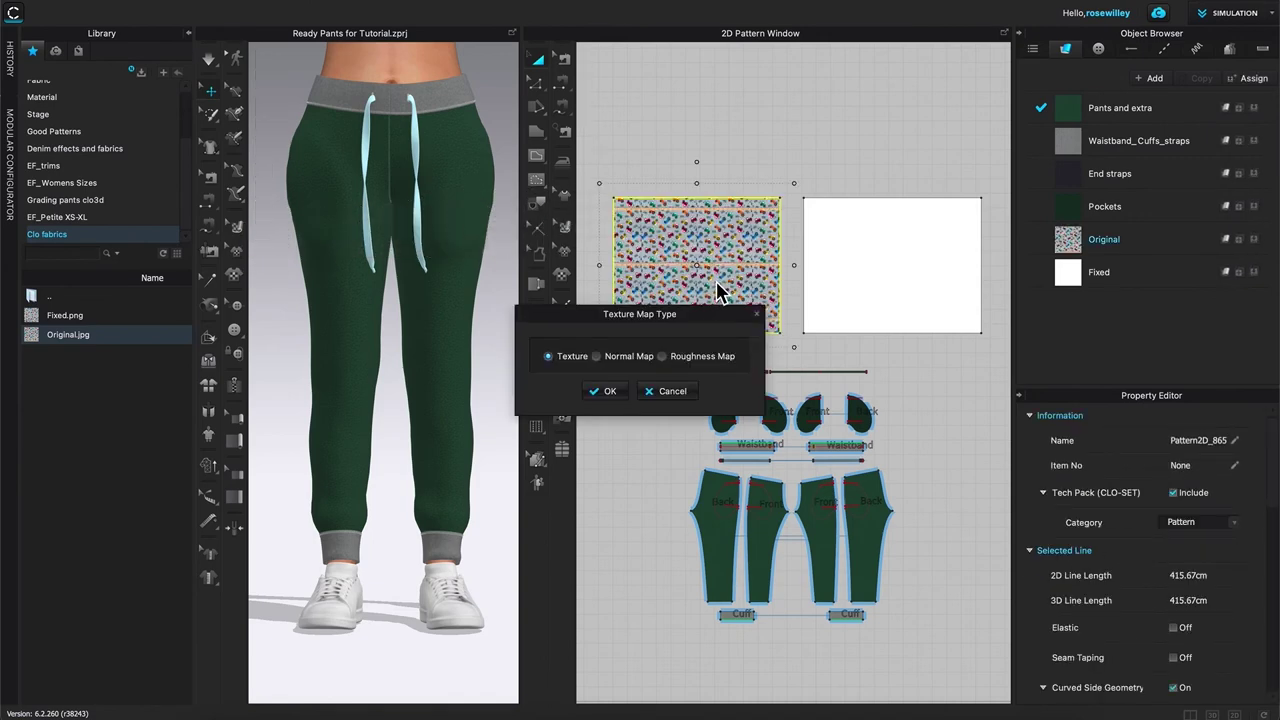
pyautogui.moveTo(716, 316); pyautogui.dragTo(924, 77)
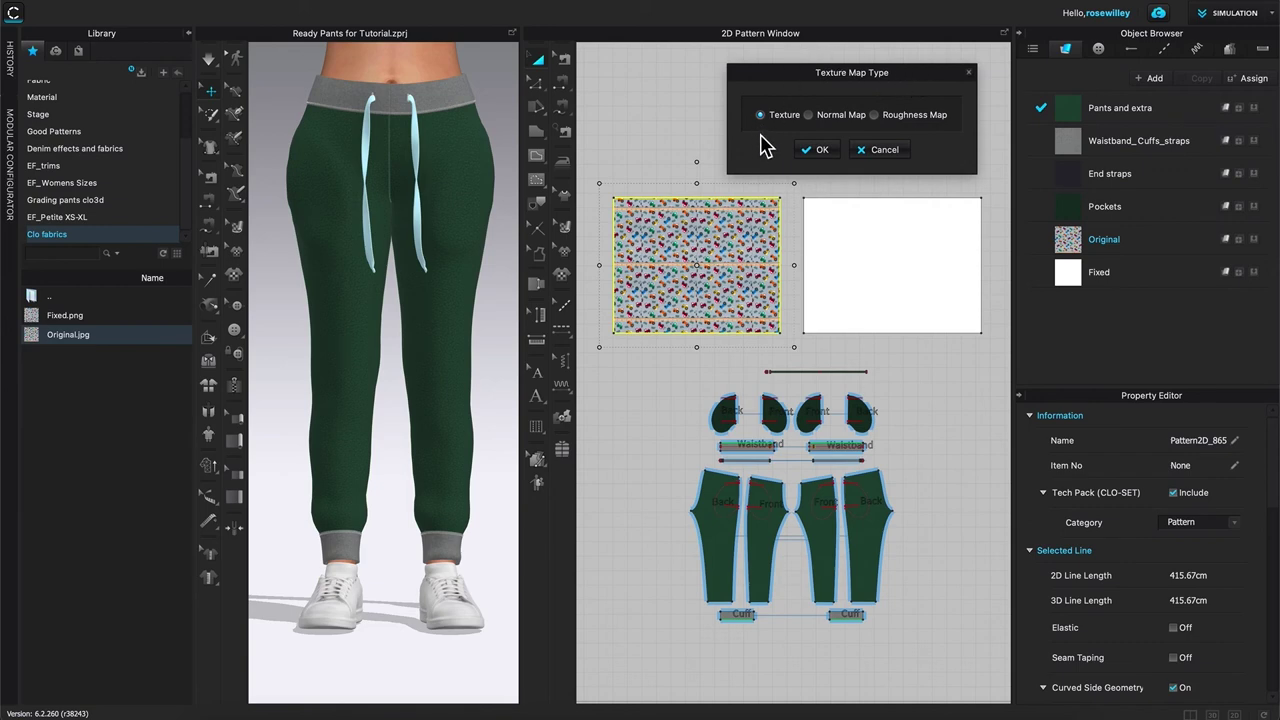
pyautogui.click(827, 159)
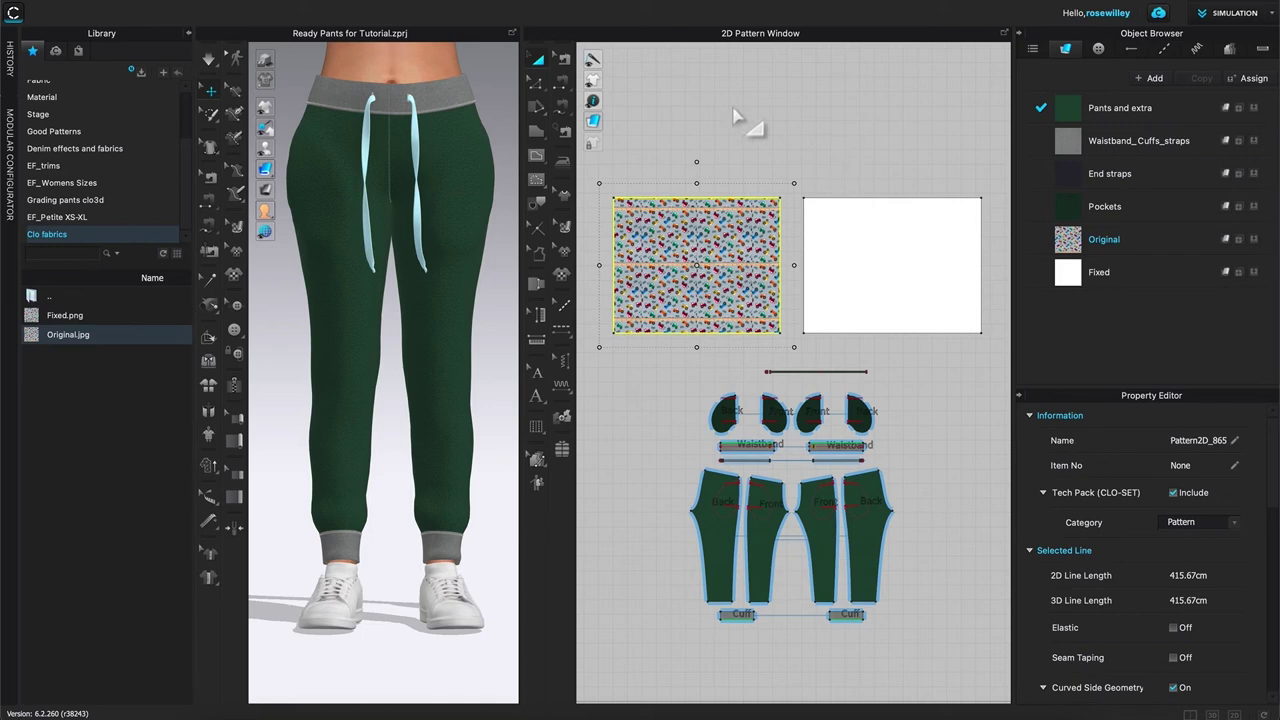
# - Drop Fixed.png from the Library onto the right test swatch
pyautogui.moveTo(53, 347)
pyautogui.moveTo(35, 323)
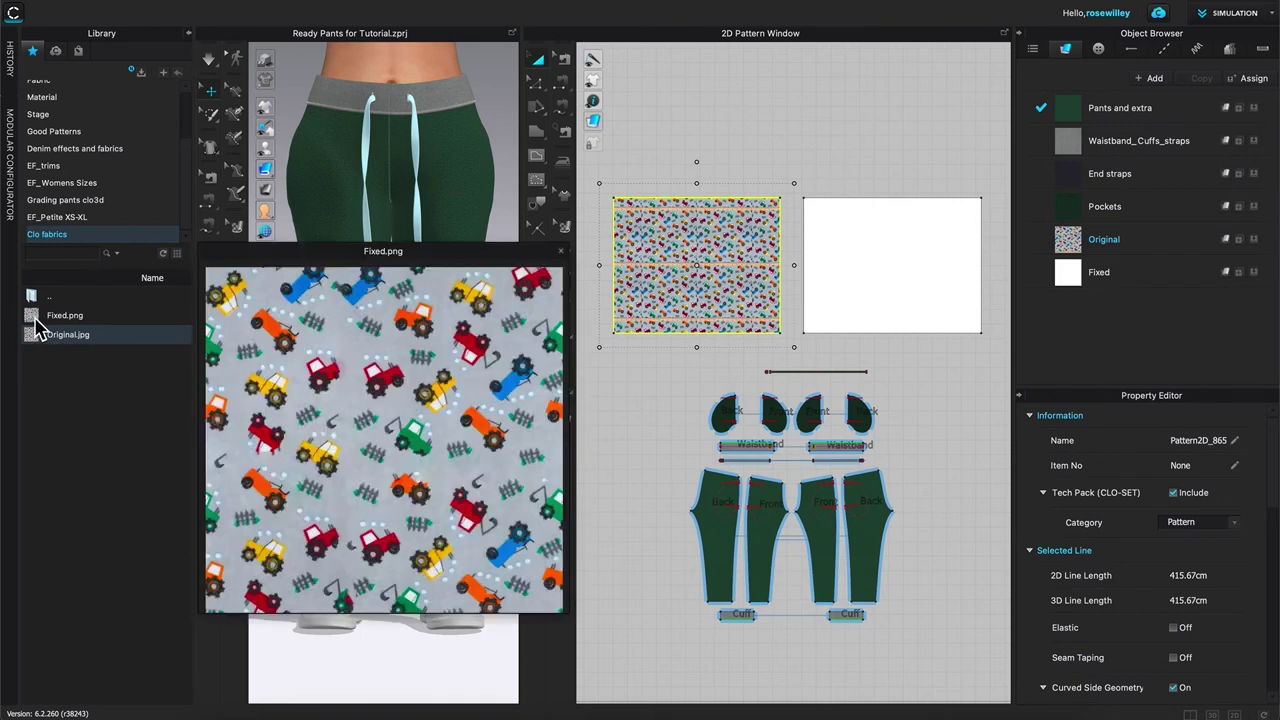
pyautogui.moveTo(35, 323); pyautogui.dragTo(945, 262)
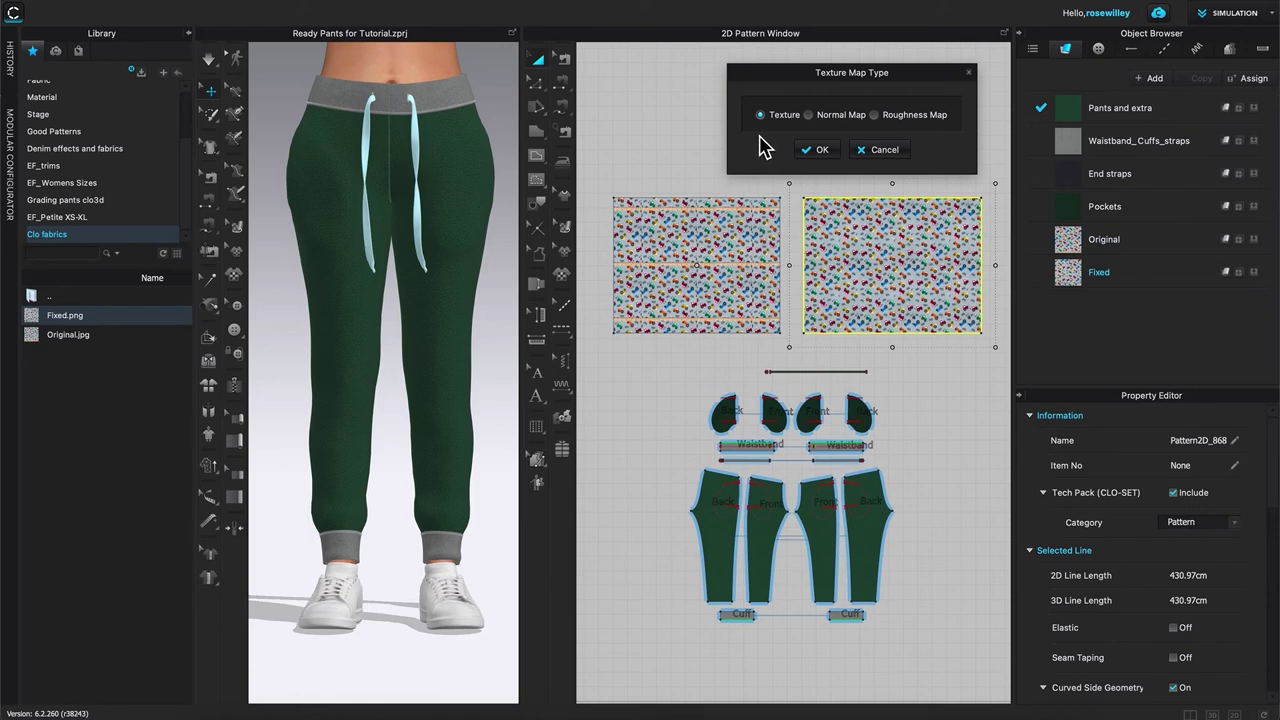
# - Confirm Fixed.png as a Texture and select the Fixed swatch to compare against Original
pyautogui.click(822, 150)
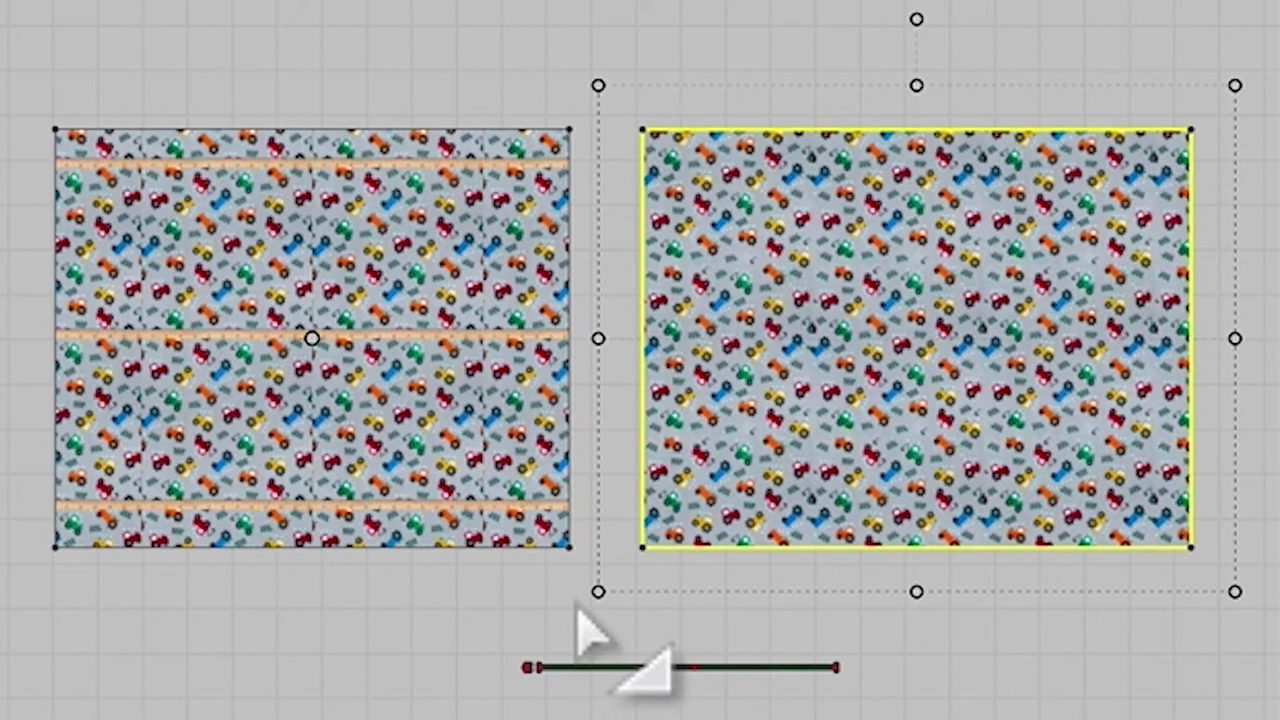
pyautogui.click(580, 612)
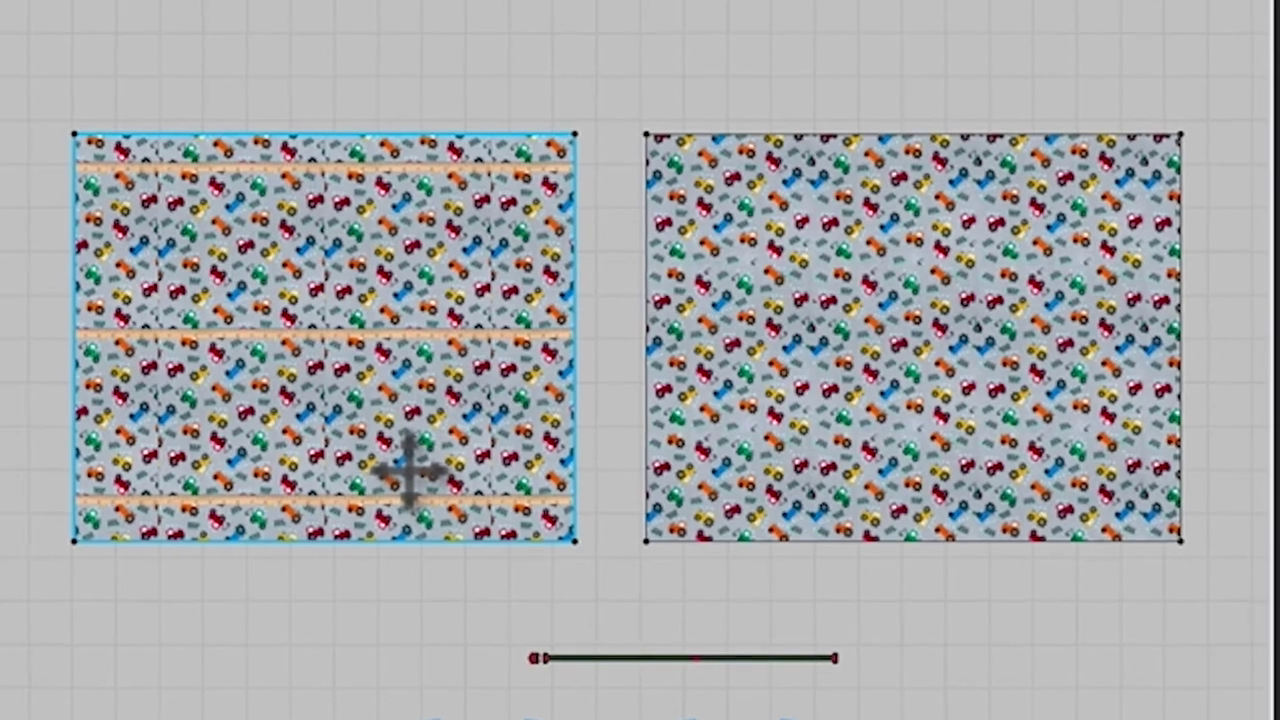
pyautogui.click(951, 237)
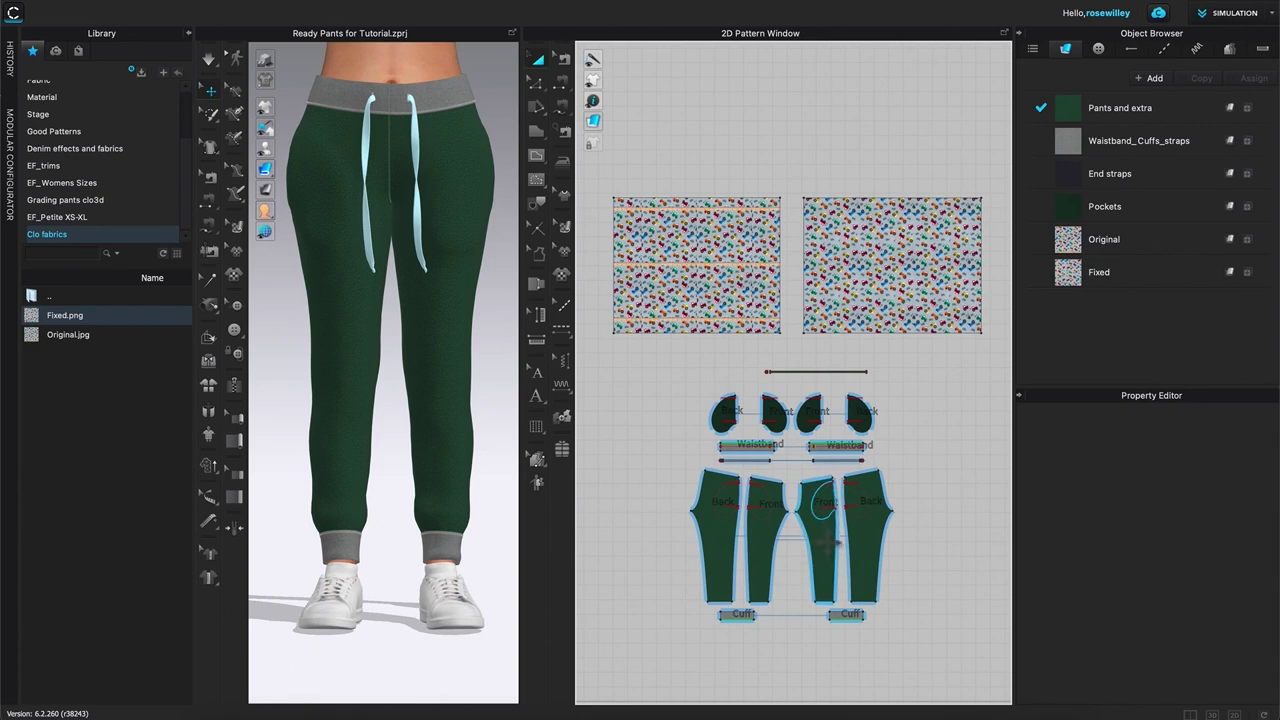
# - Select the Pants and extra fabric and scroll its properties to Basic Parameters > Texture
pyautogui.scroll(5, 930, 552)
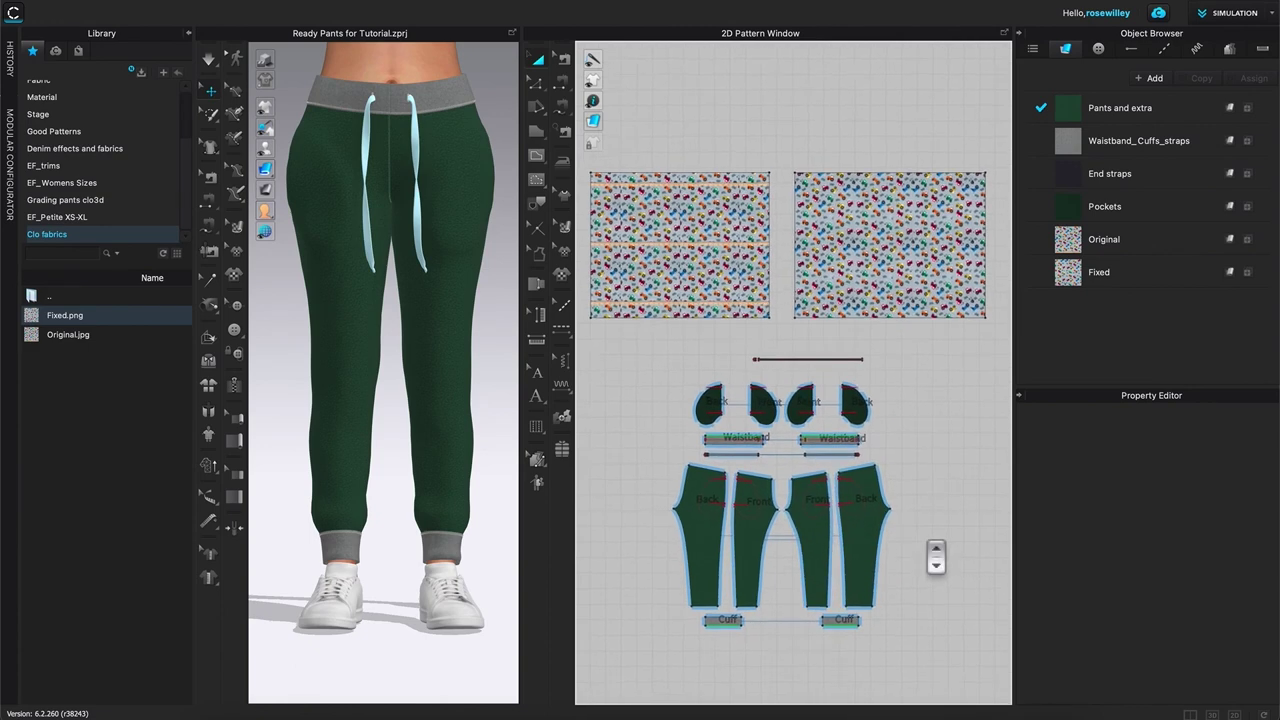
pyautogui.moveTo(932, 586); pyautogui.dragTo(1012, 427)
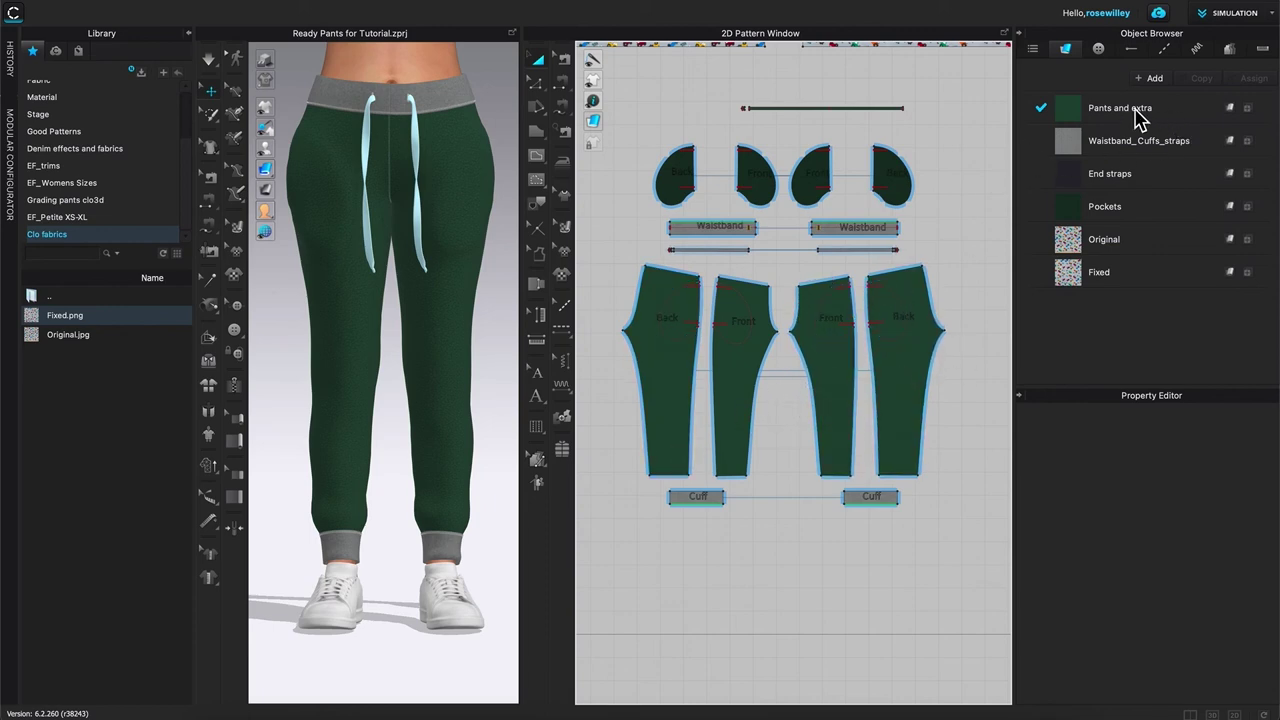
pyautogui.click(1182, 124)
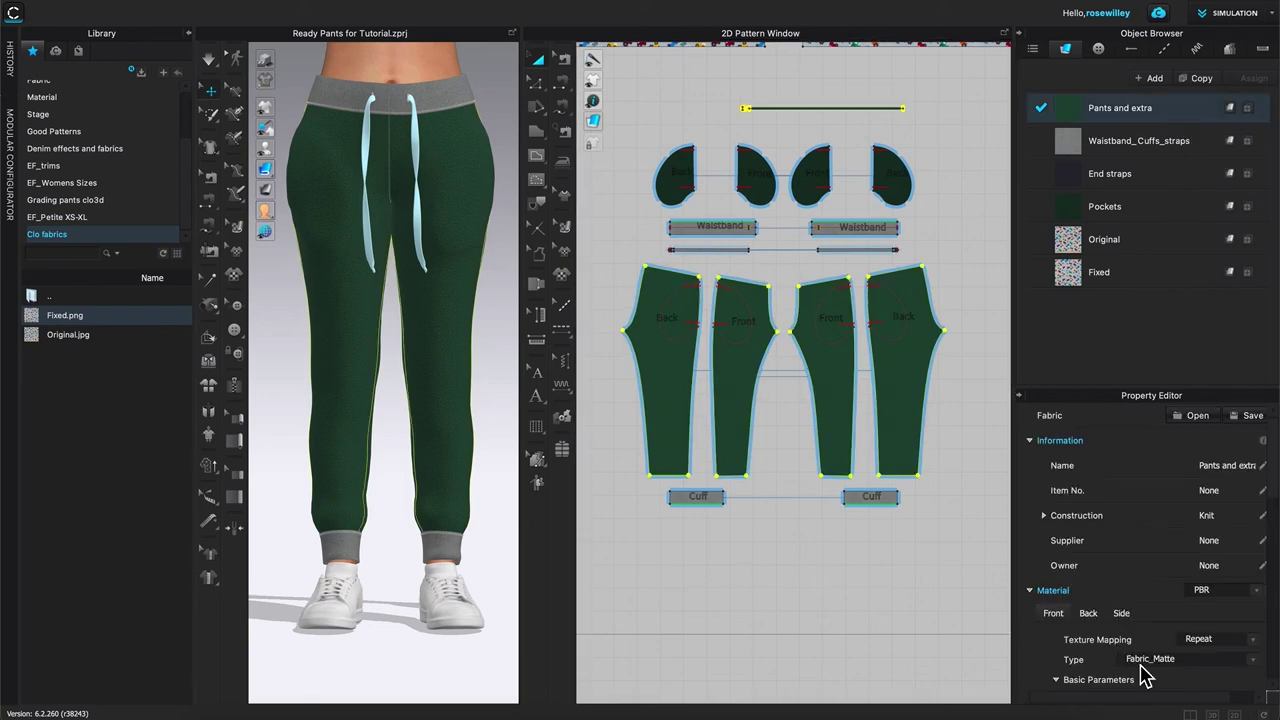
pyautogui.moveTo(1275, 455); pyautogui.dragTo(1272, 648)
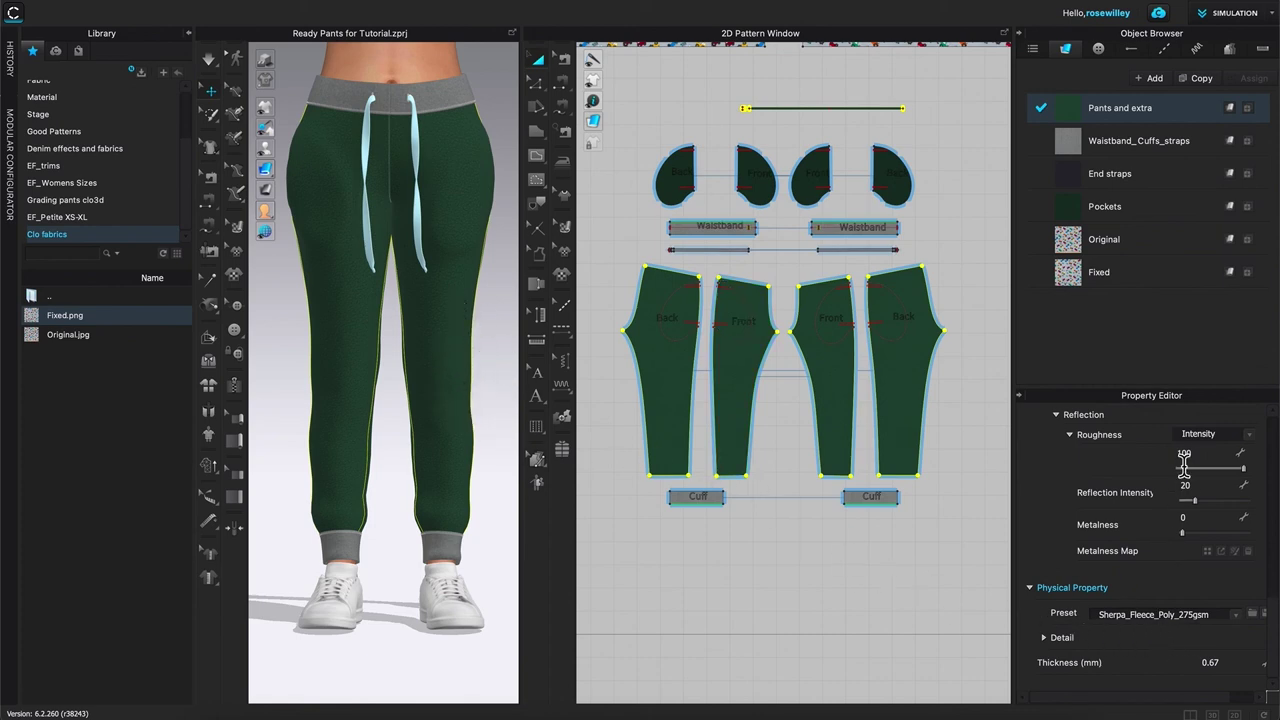
pyautogui.scroll(10, 1250, 614)
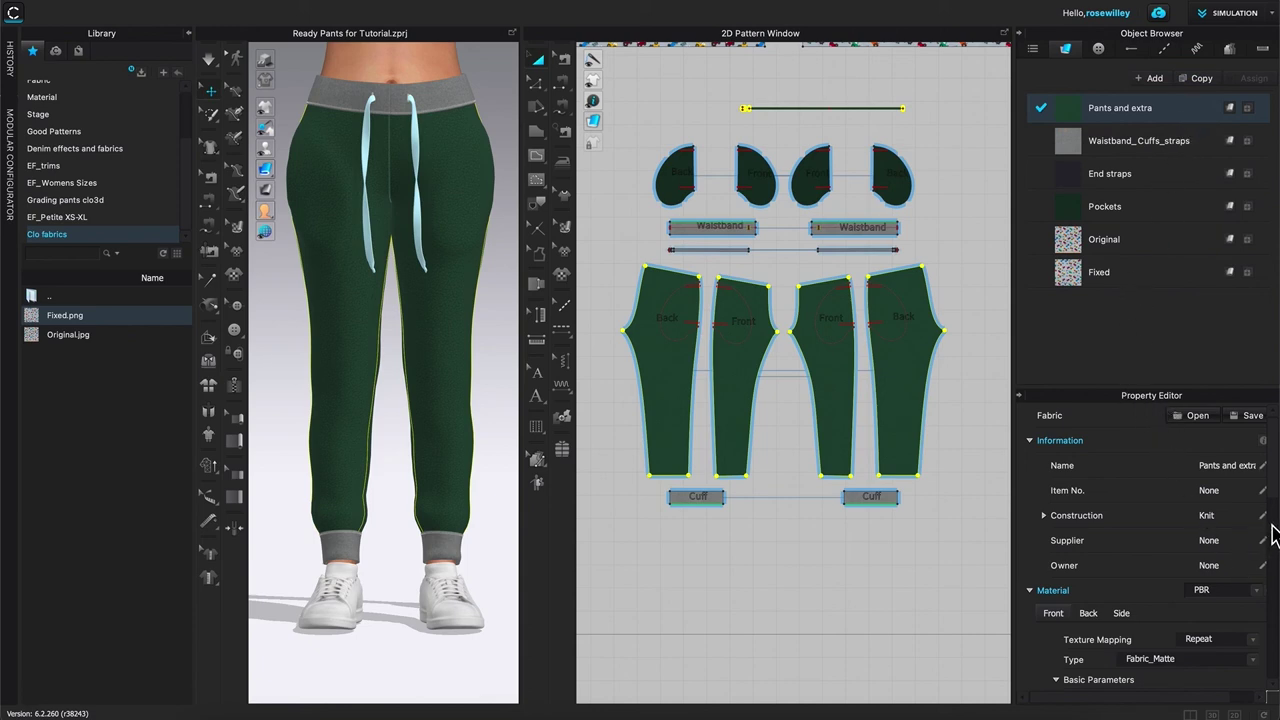
pyautogui.moveTo(1277, 487); pyautogui.dragTo(1277, 570)
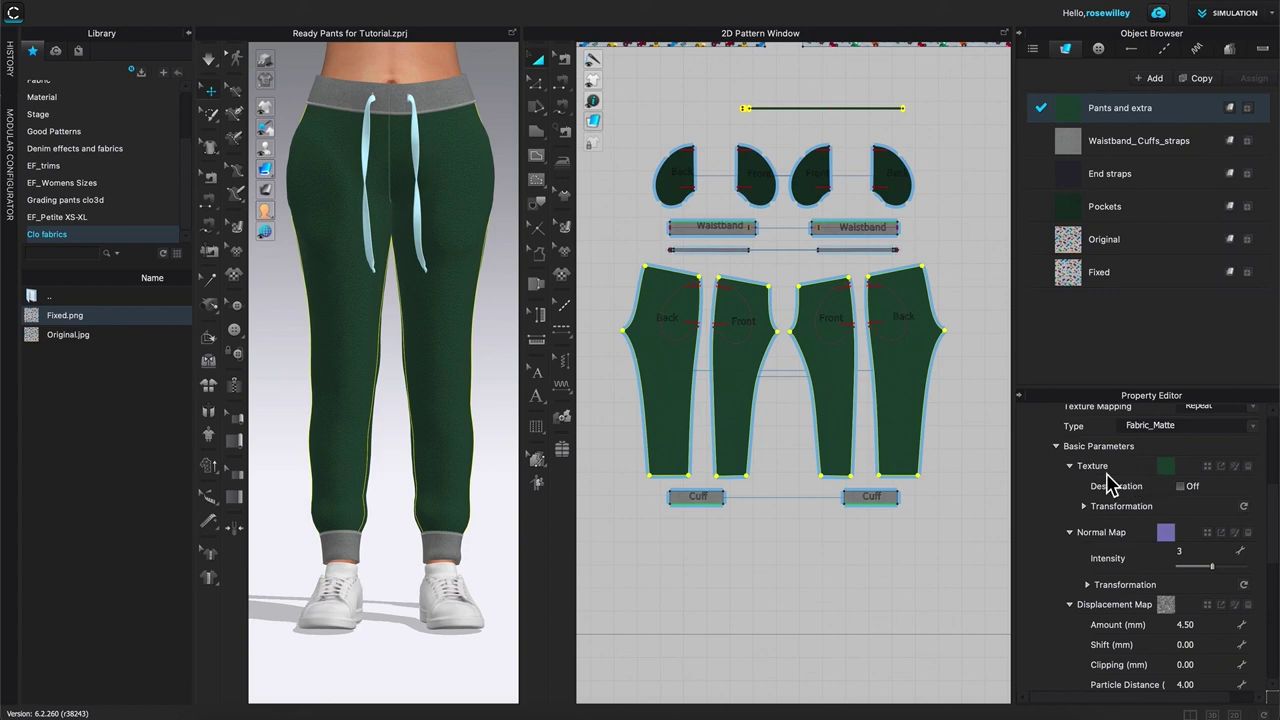
# - Load Fixed.png from Desktop > Clo fabrics as the fabric texture, showing the tractor print on the joggers
pyautogui.click(1207, 474)
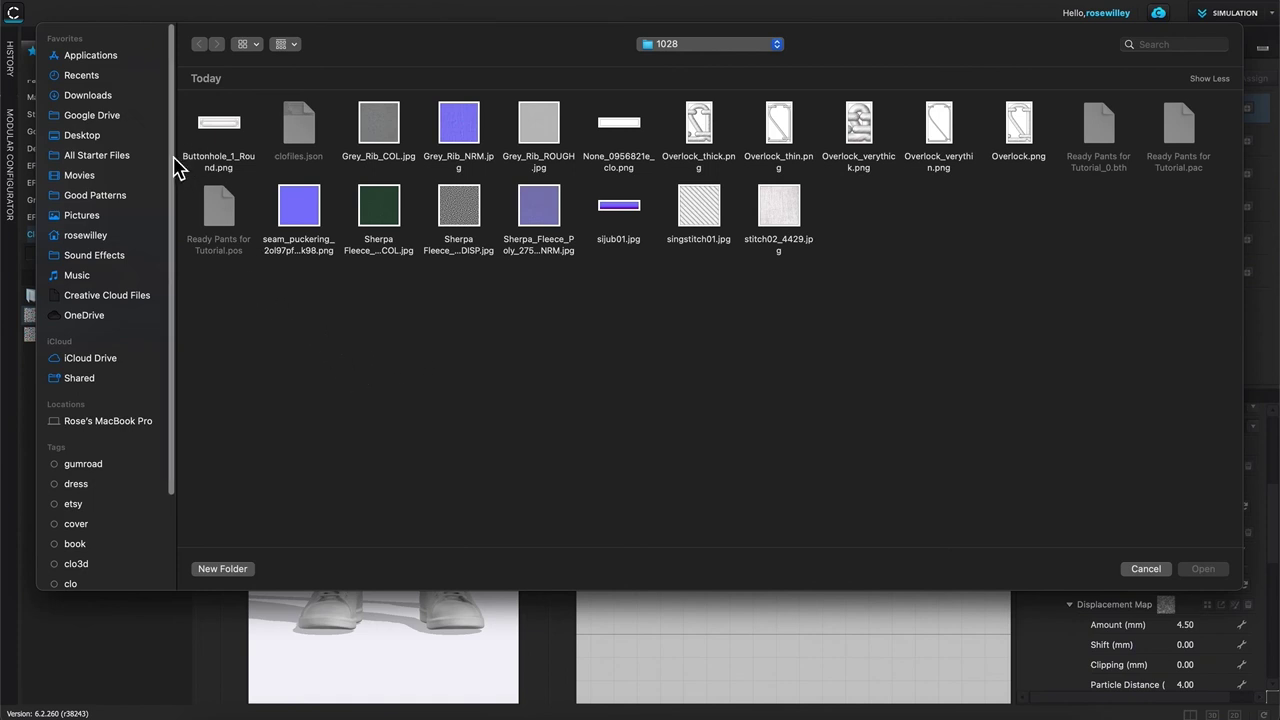
pyautogui.click(96, 140)
pyautogui.doubleClick(230, 130)
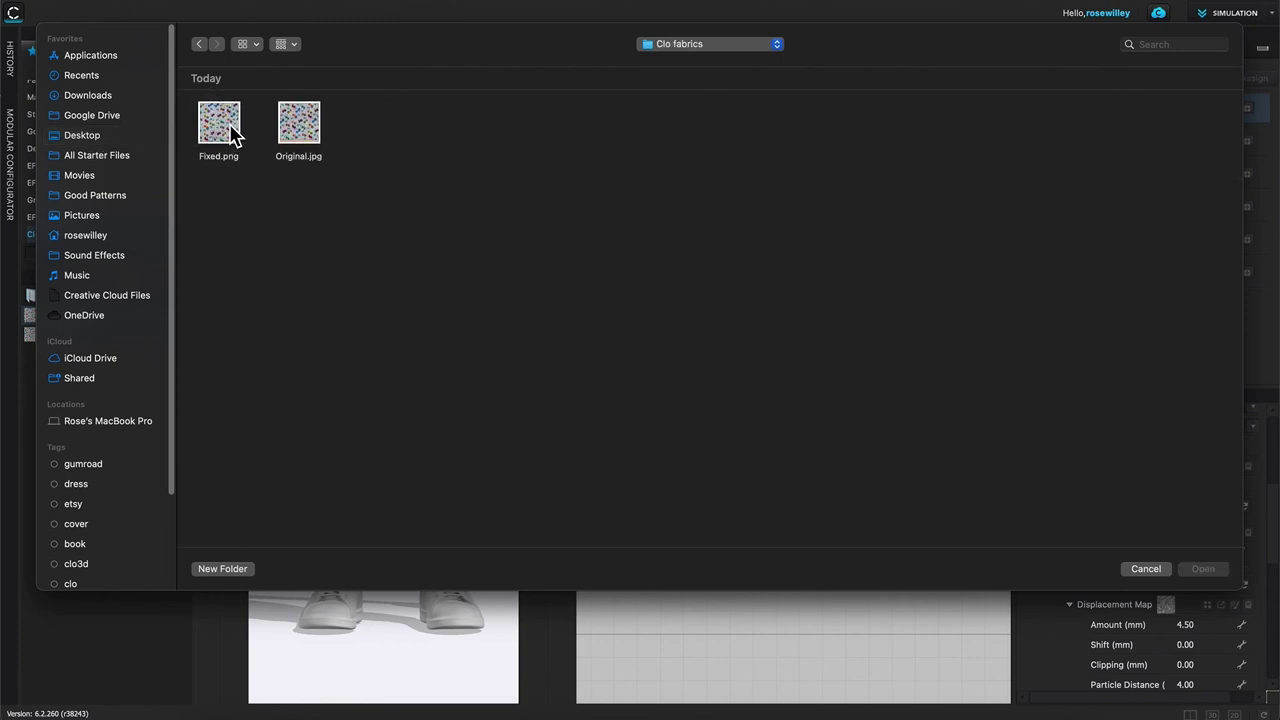
pyautogui.click(224, 128)
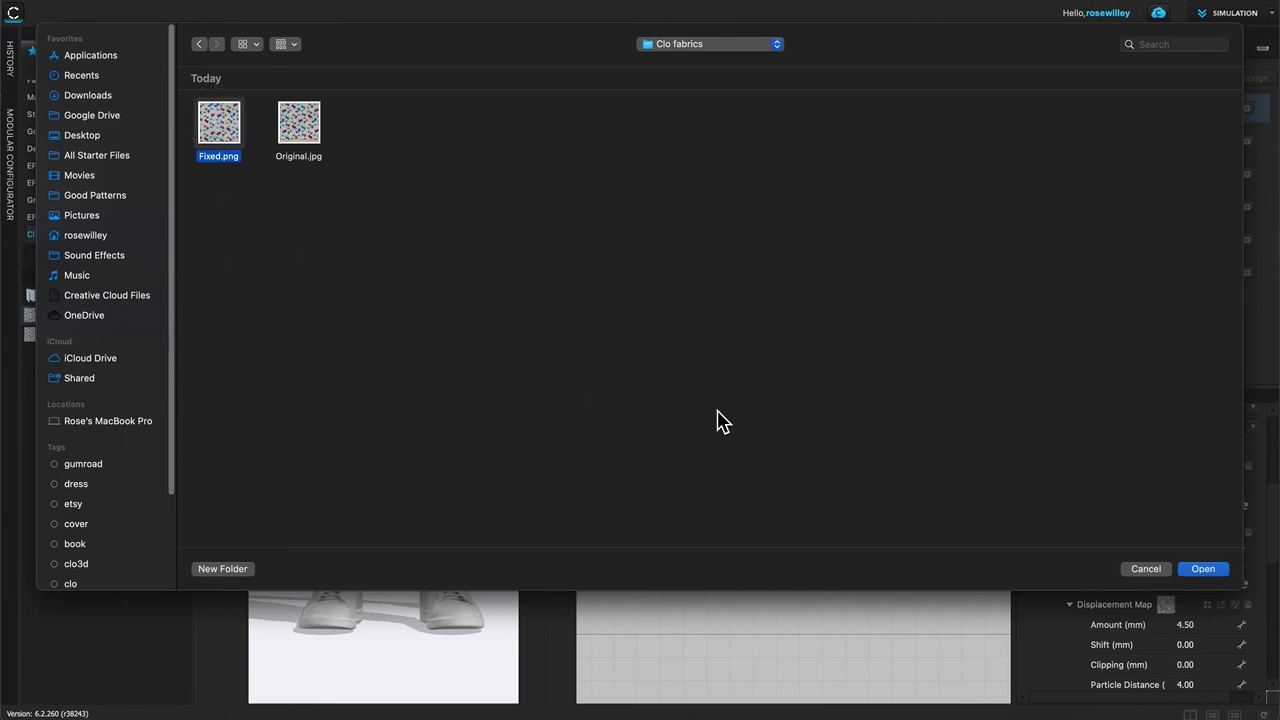
pyautogui.click(1220, 571)
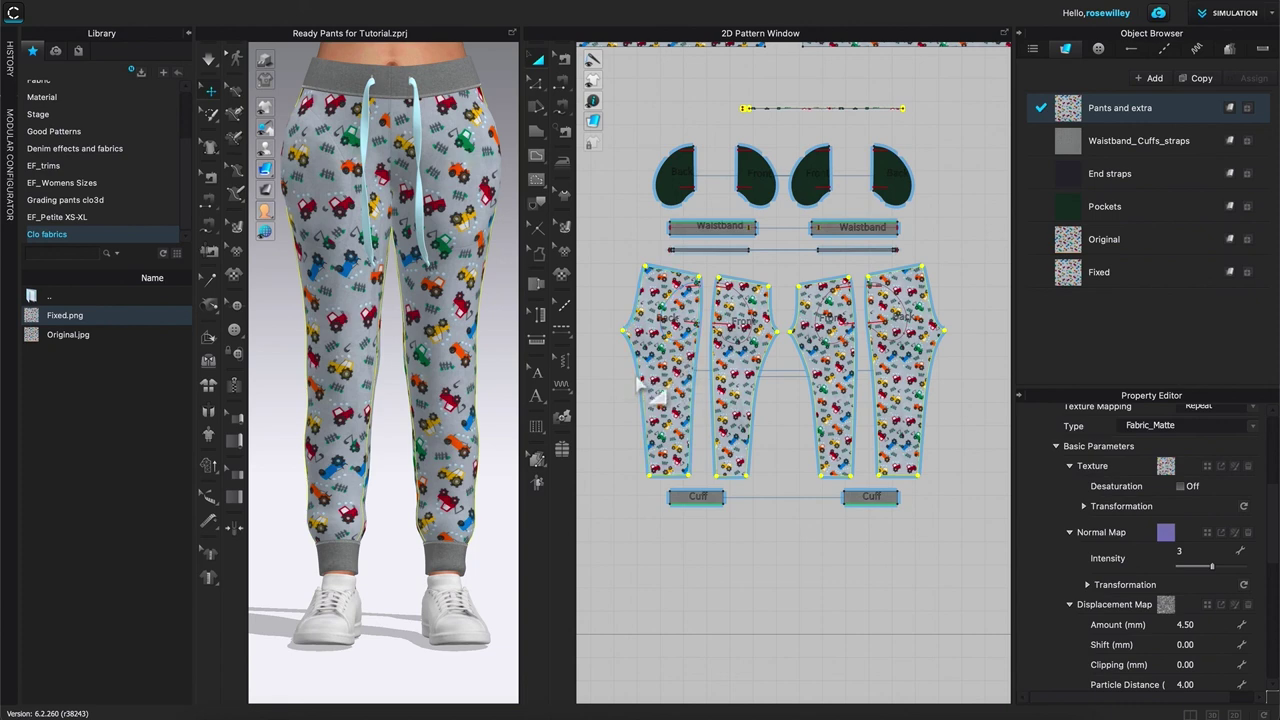
pyautogui.scroll(1, 645, 380)
pyautogui.scroll(4, 645, 380)
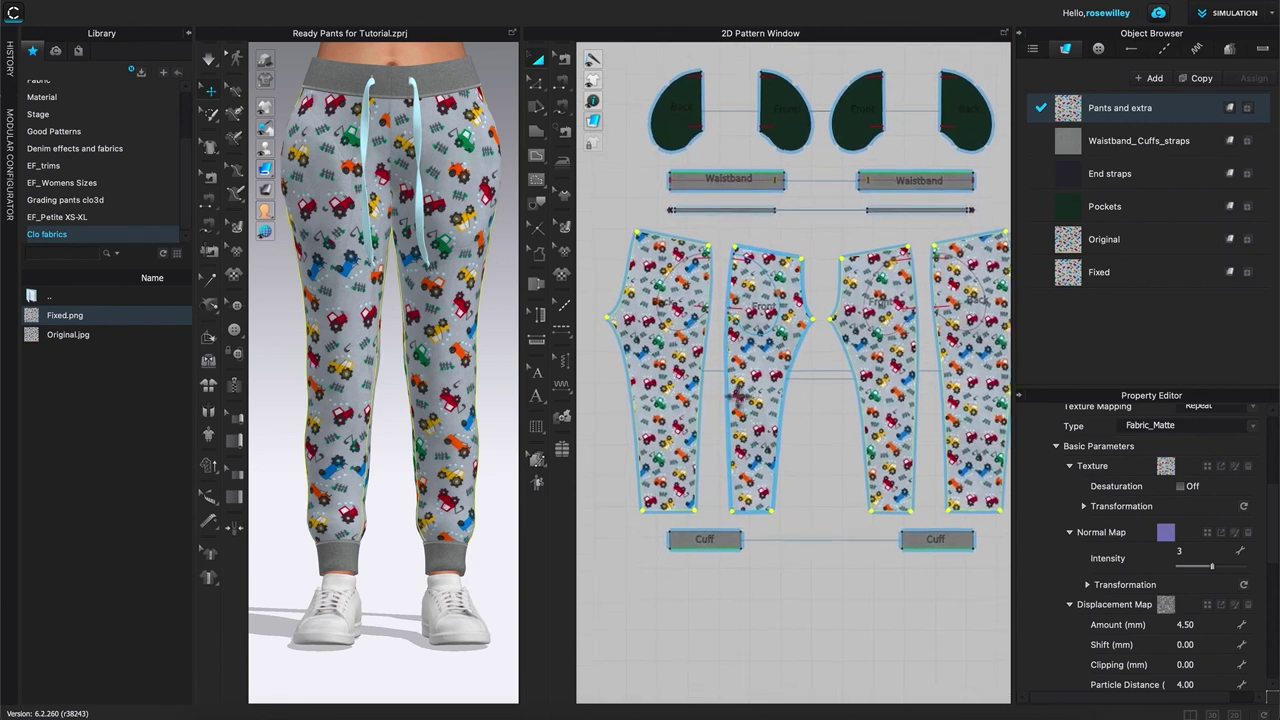
pyautogui.scroll(3, 745, 393)
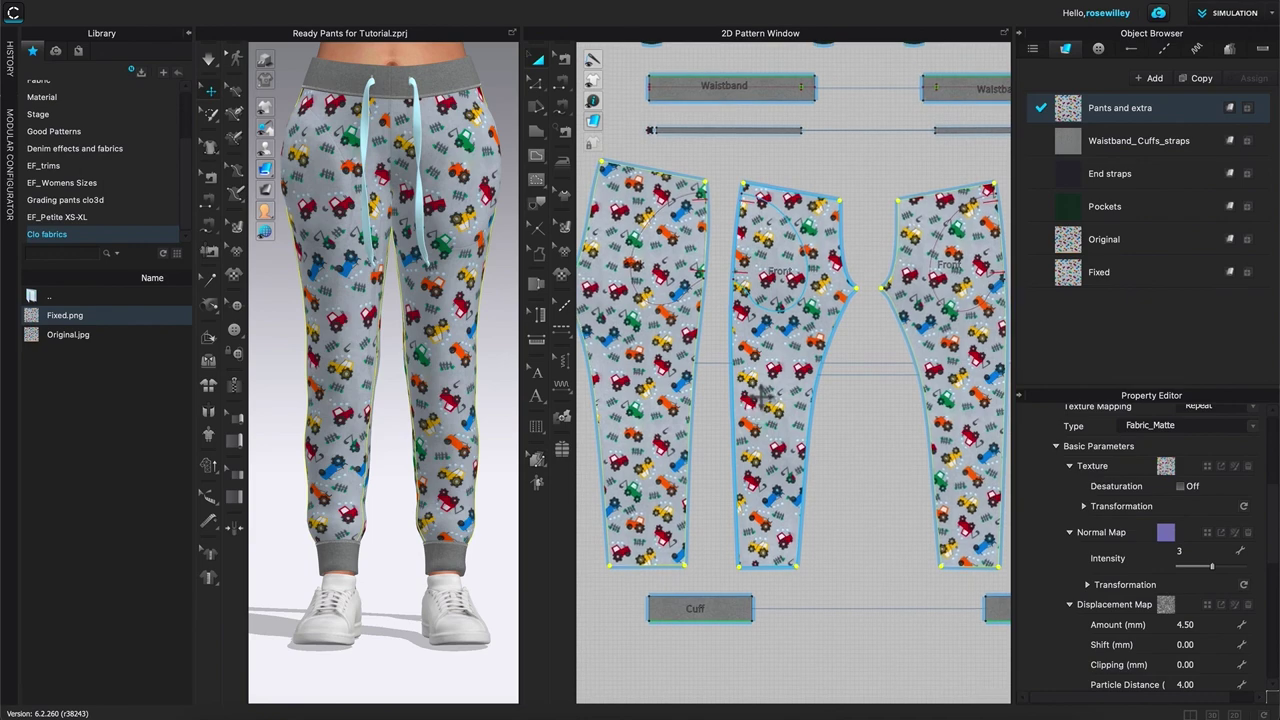